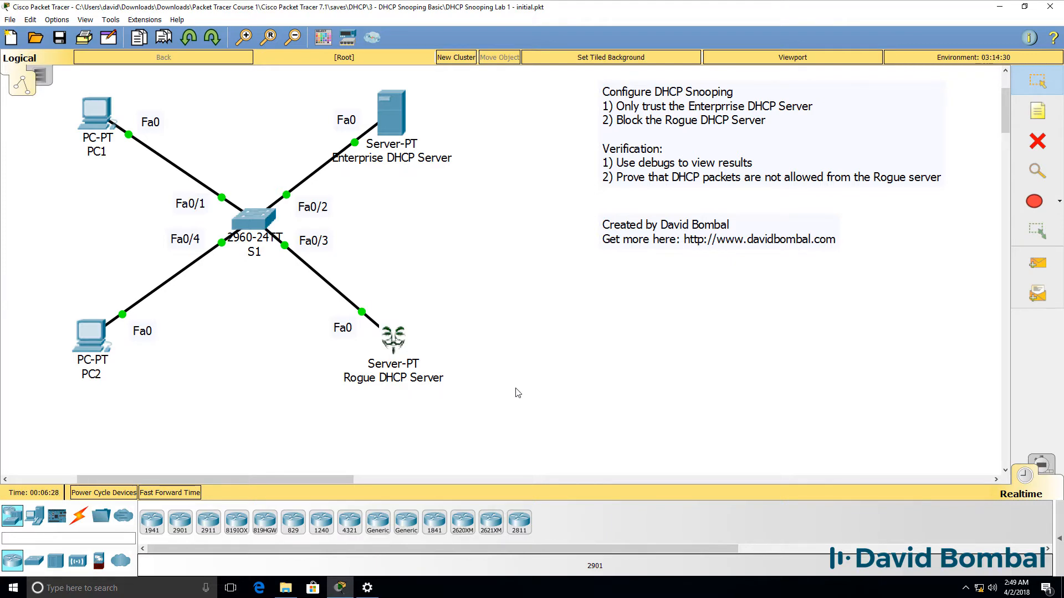
# Step: Open a command prompt on PC2 and view its IP configuration with ipconfig, keeping the topology visible beside the window
pyautogui.click(84, 348)
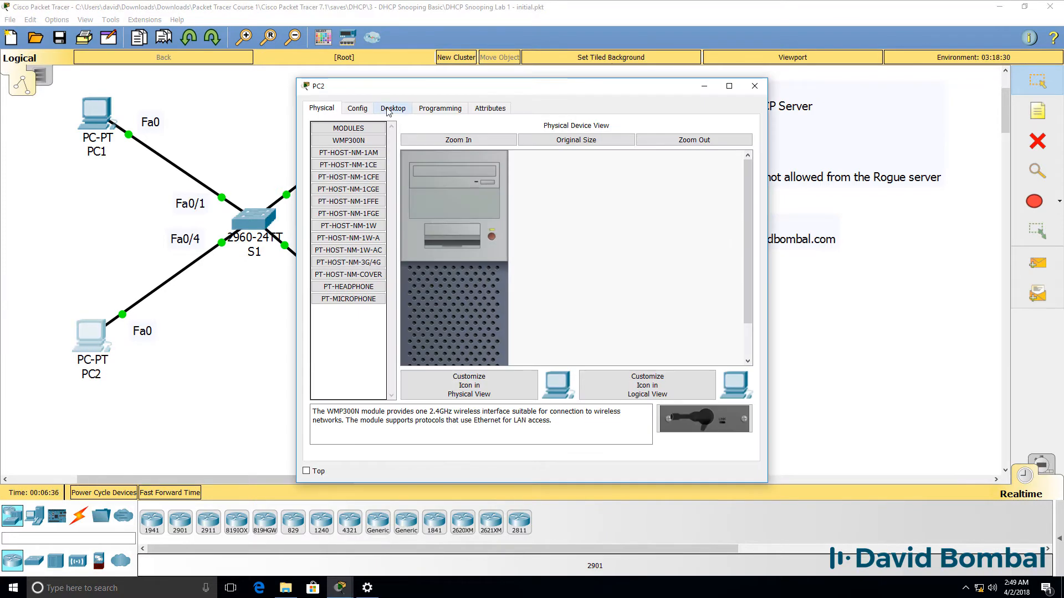
pyautogui.click(389, 110)
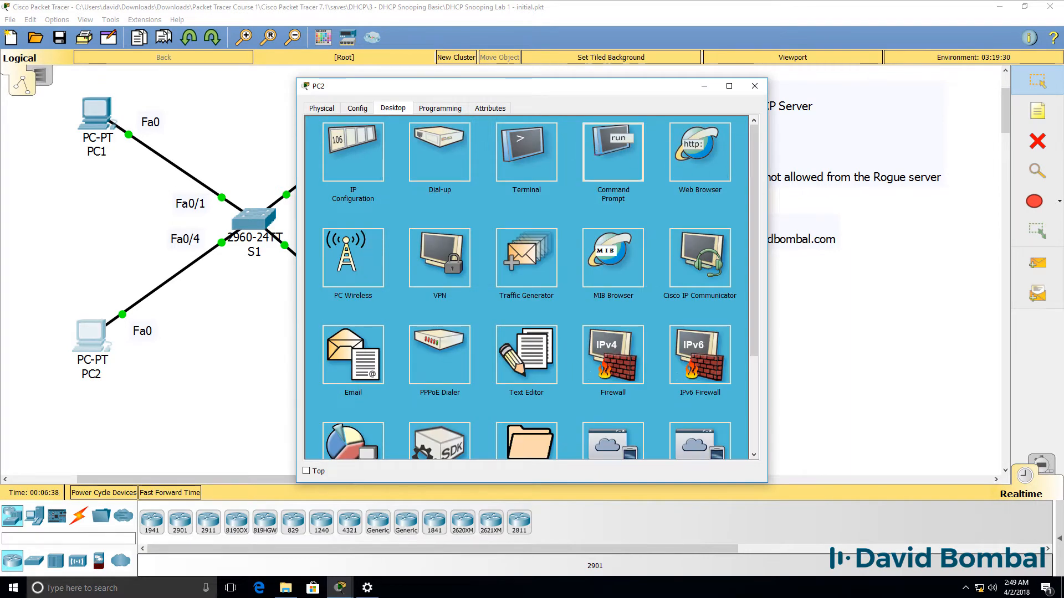
pyautogui.click(613, 152)
pyautogui.moveTo(575, 86); pyautogui.dragTo(819, 89)
pyautogui.write('ipc')
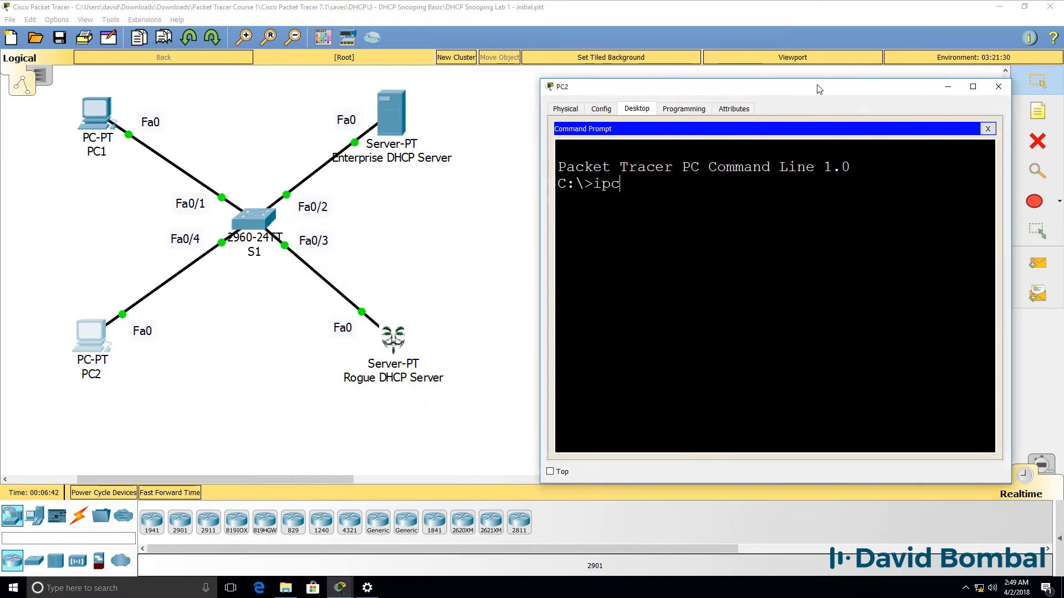
pyautogui.write('onfig')
pyautogui.press('Return')
pyautogui.moveTo(541, 222); pyautogui.dragTo(458, 222)
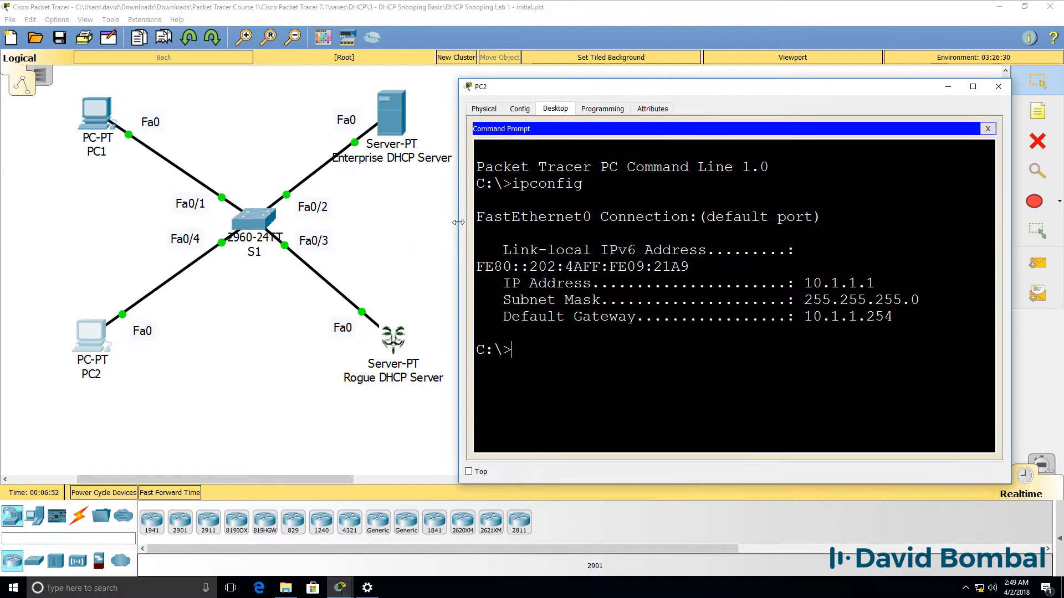
# Step: Renew PC2's DHCP lease repeatedly with ipconfig /renew and highlight the IP address it receives last
pyautogui.press('Up')
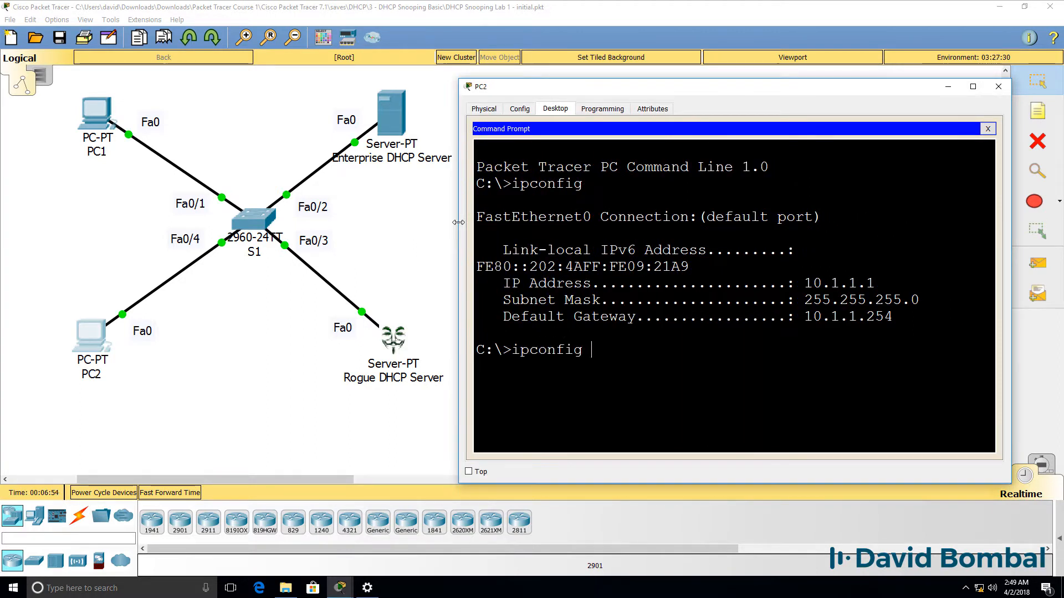
pyautogui.write('/renew')
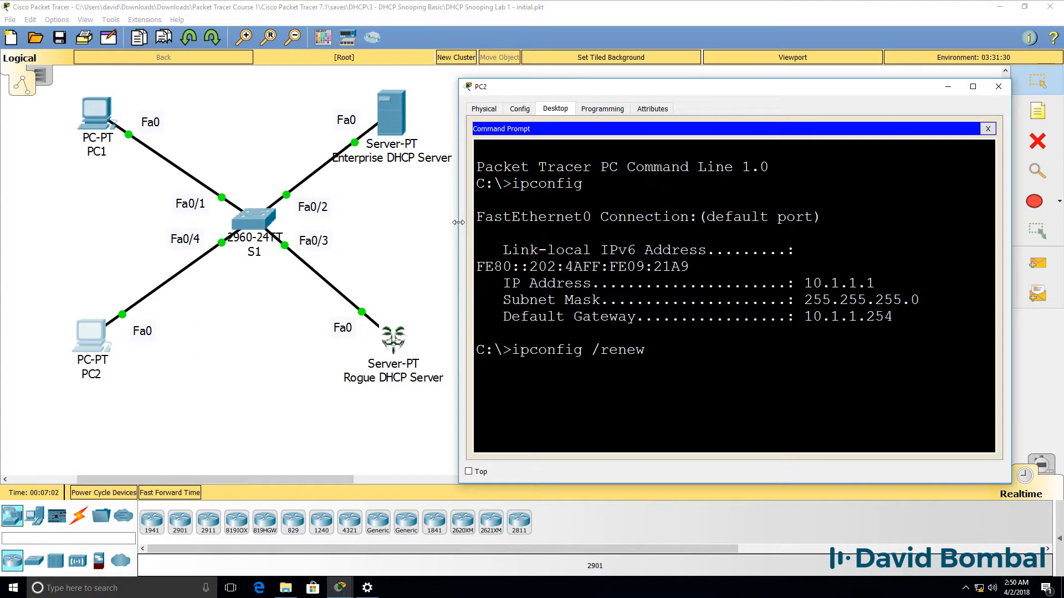
pyautogui.press('Return')
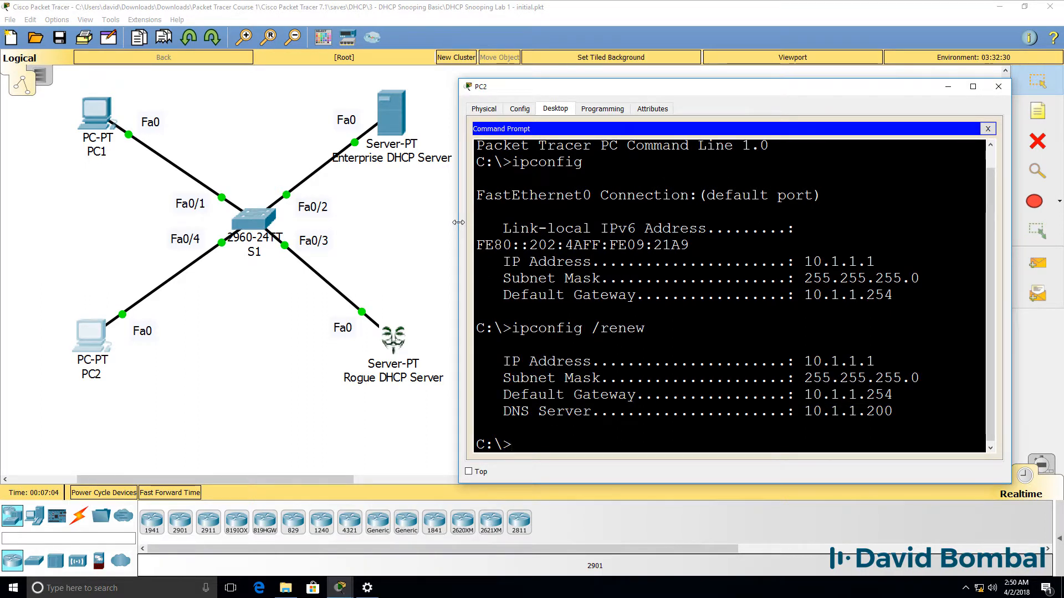
pyautogui.press('Up')
pyautogui.press('Return')
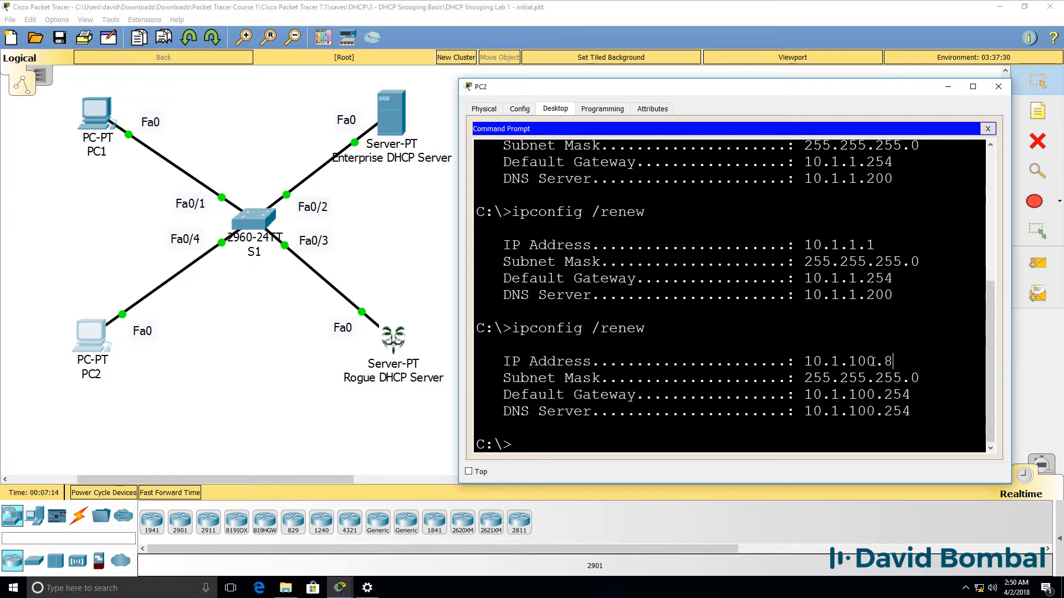
pyautogui.moveTo(894, 361); pyautogui.dragTo(806, 357)
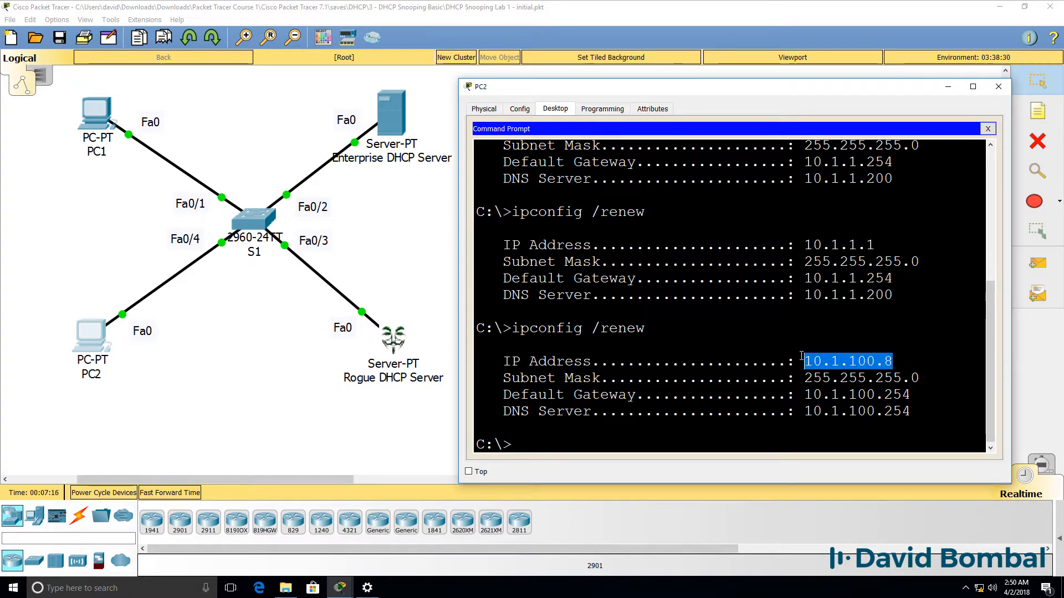
# Step: Examine the DHCP service settings on the Rogue DHCP Server, especially the pool's start IP address
pyautogui.click(395, 341)
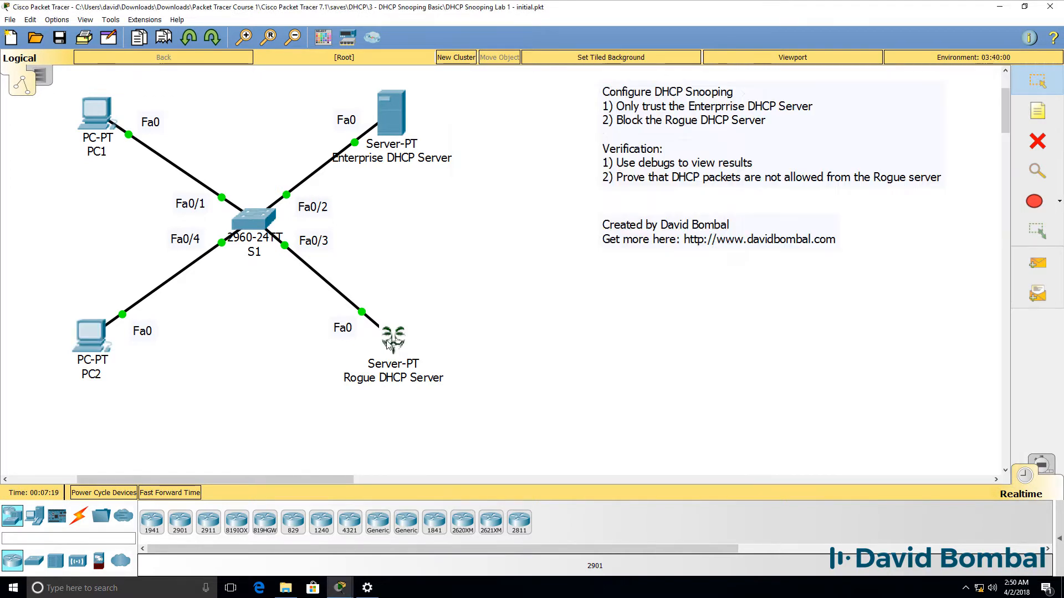
pyautogui.click(394, 108)
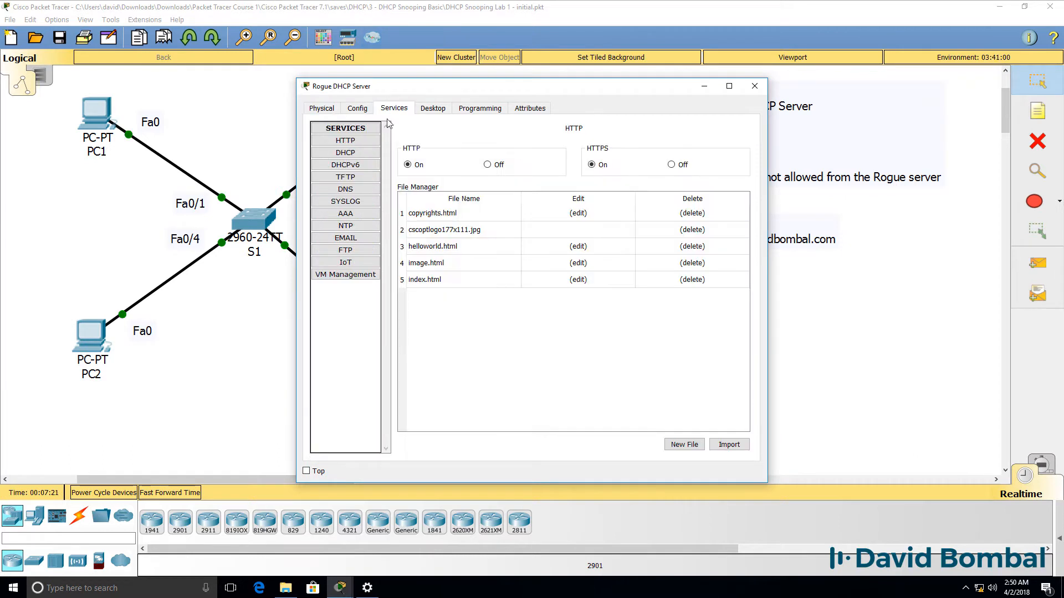
pyautogui.click(355, 153)
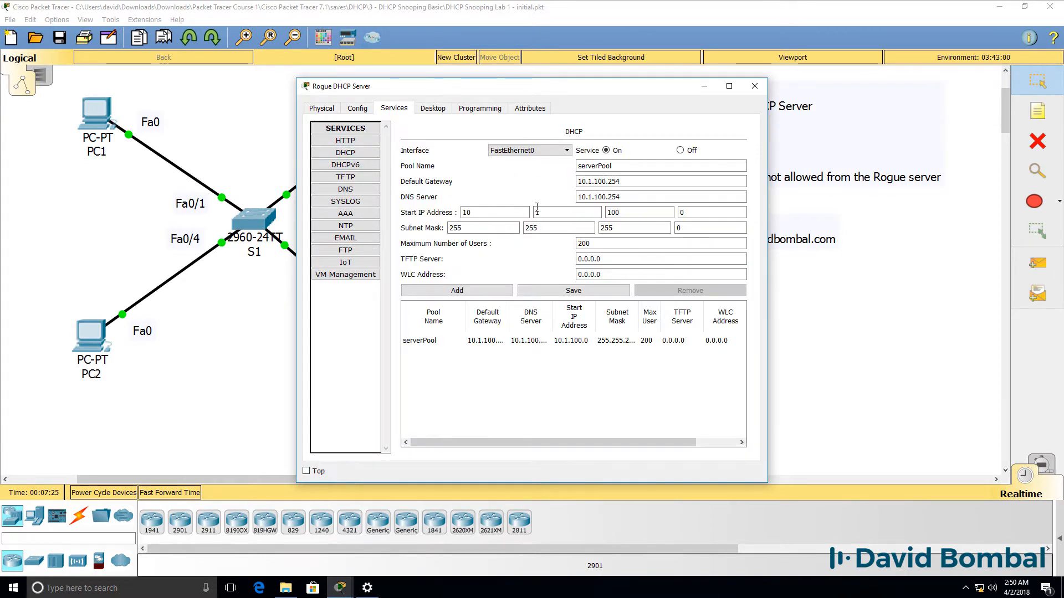
pyautogui.doubleClick(636, 214)
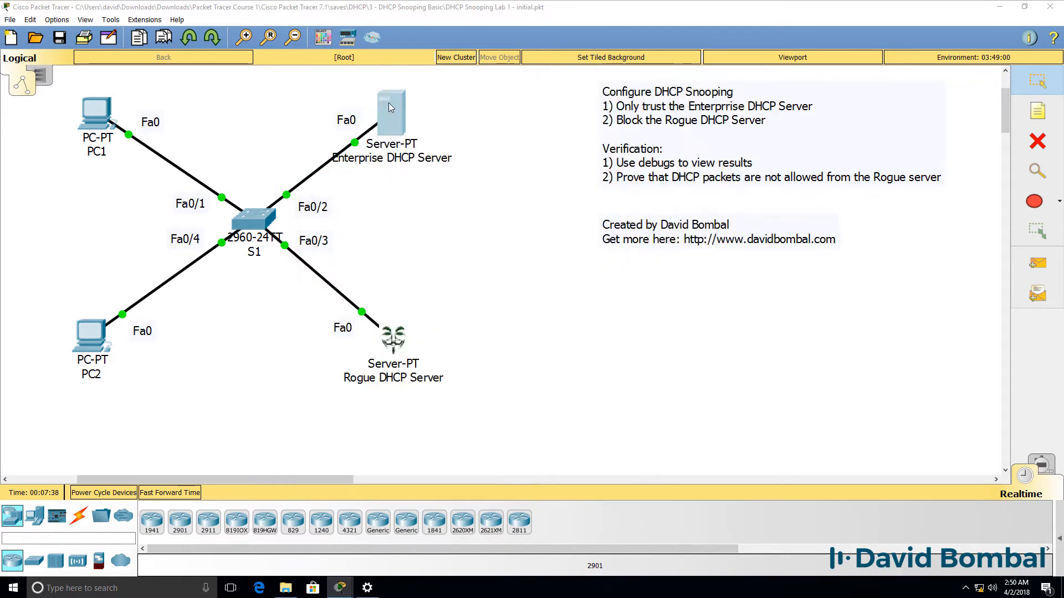
# Step: Examine the DHCP pool settings on the Enterprise DHCP Server and return to the topology
pyautogui.click(391, 104)
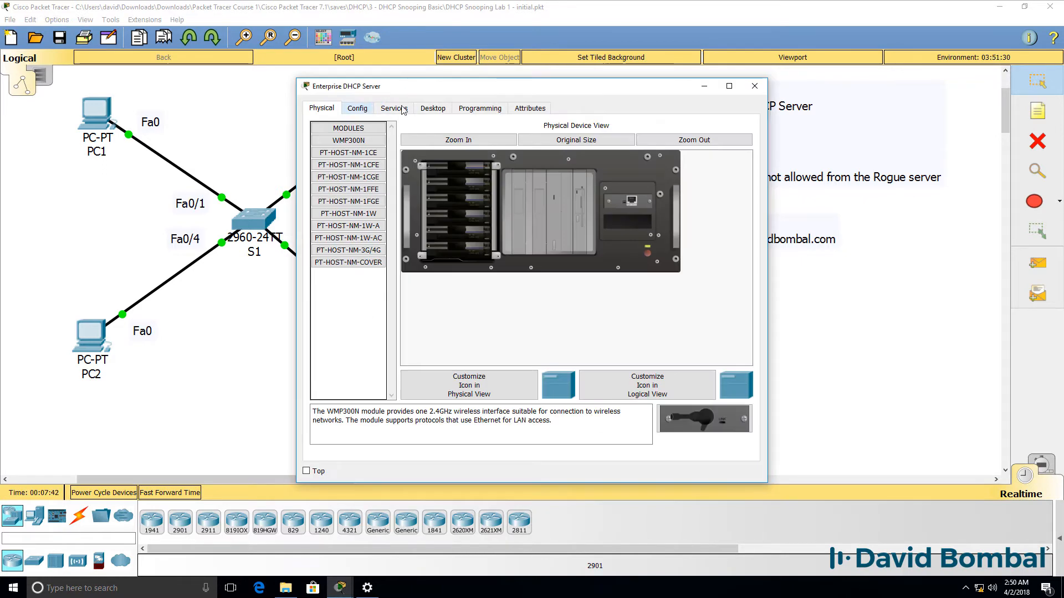
pyautogui.click(406, 110)
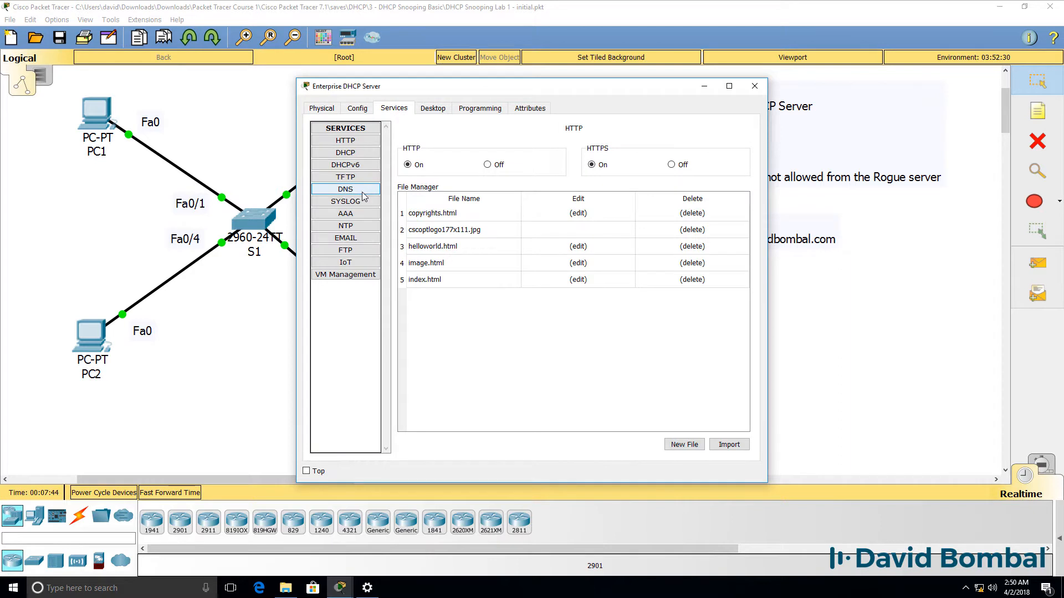
pyautogui.click(345, 153)
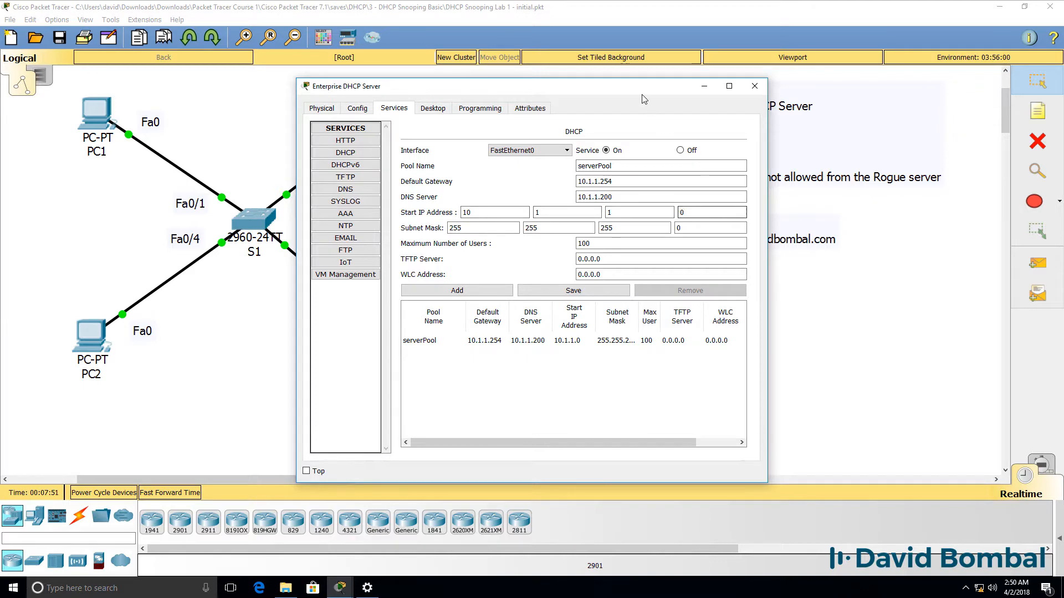
pyautogui.click(243, 467)
# Step: Bring back PC2's command prompt and compare the IP addresses obtained in its last two lease renewals
pyautogui.moveTo(339, 586)
pyautogui.click(317, 543)
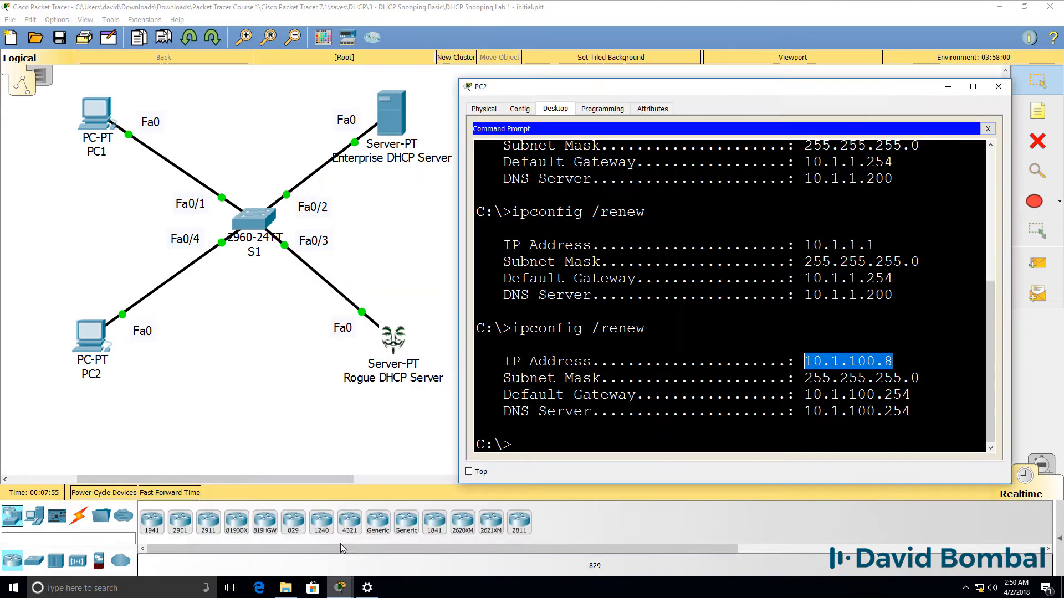
pyautogui.moveTo(884, 249); pyautogui.dragTo(792, 247)
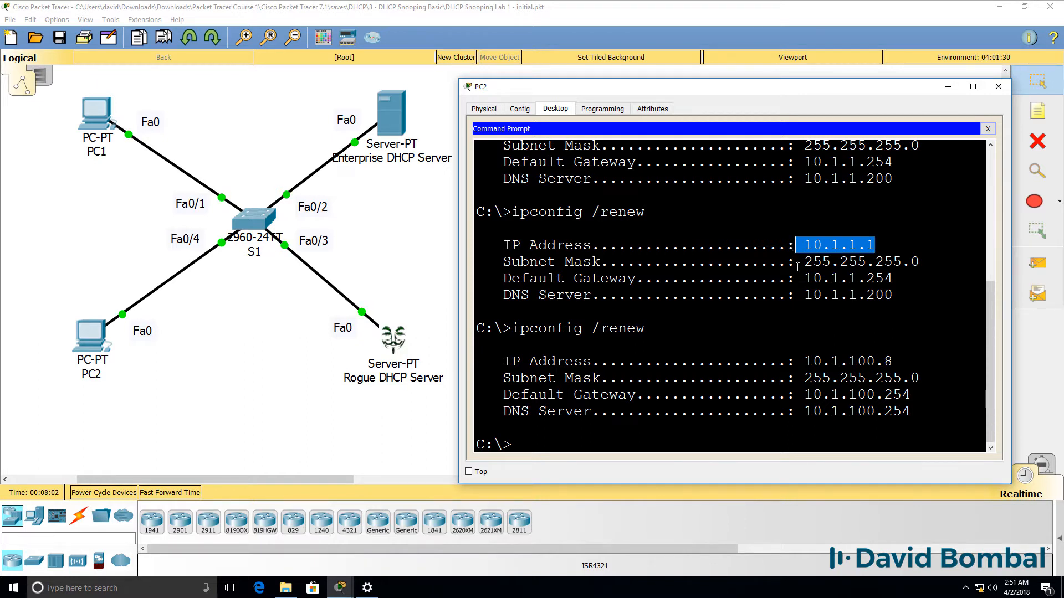
pyautogui.moveTo(913, 375); pyautogui.dragTo(800, 362)
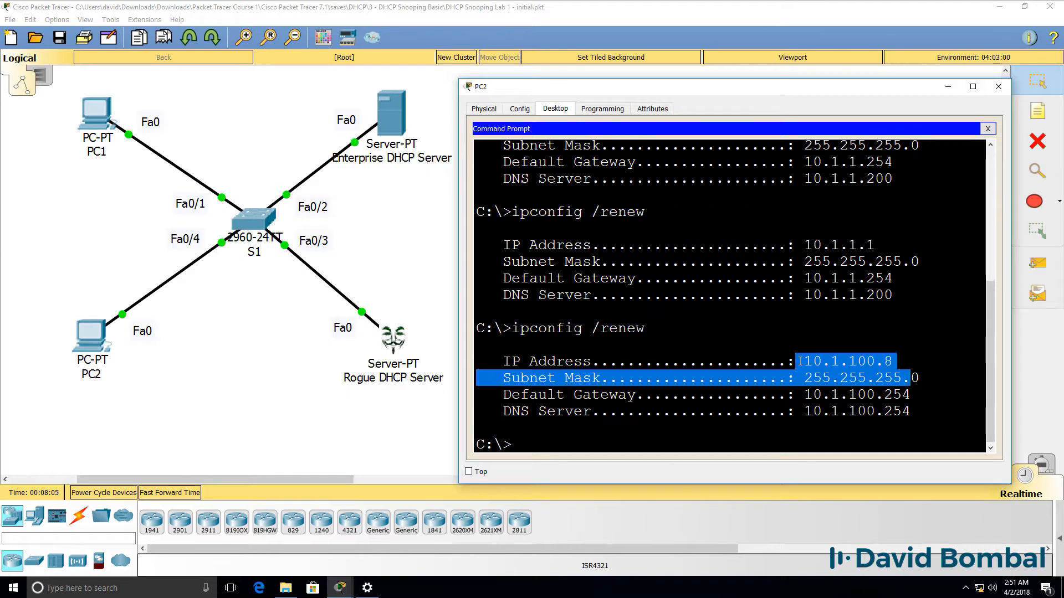
# Step: Open a command prompt on PC1, run ipconfig and highlight its current IP address
pyautogui.click(106, 115)
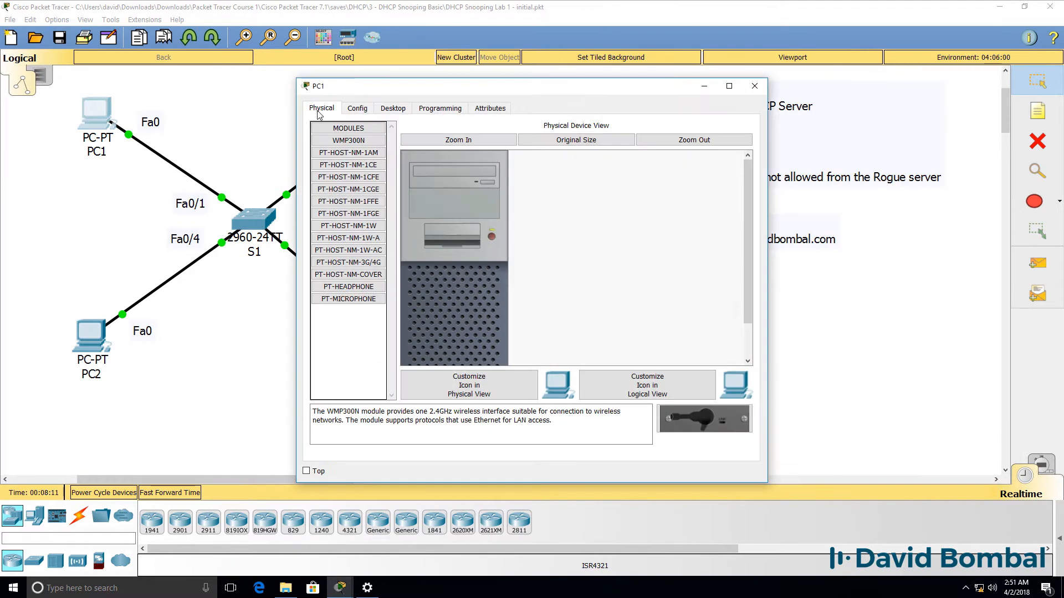
pyautogui.click(393, 109)
pyautogui.click(723, 178)
pyautogui.moveTo(577, 89); pyautogui.dragTo(824, 123)
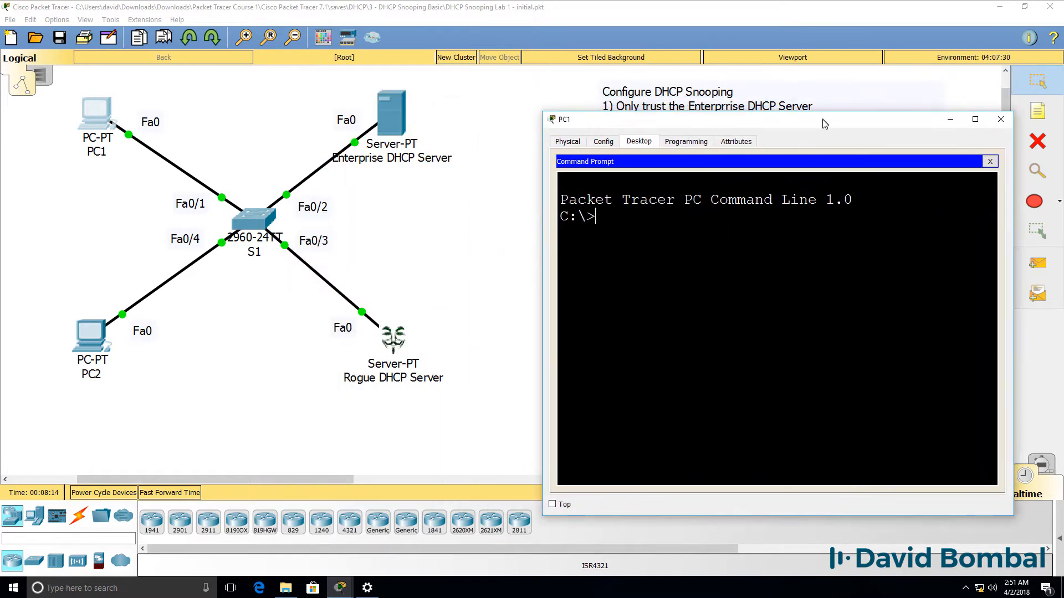
pyautogui.write('ipconfig')
pyautogui.press('Return')
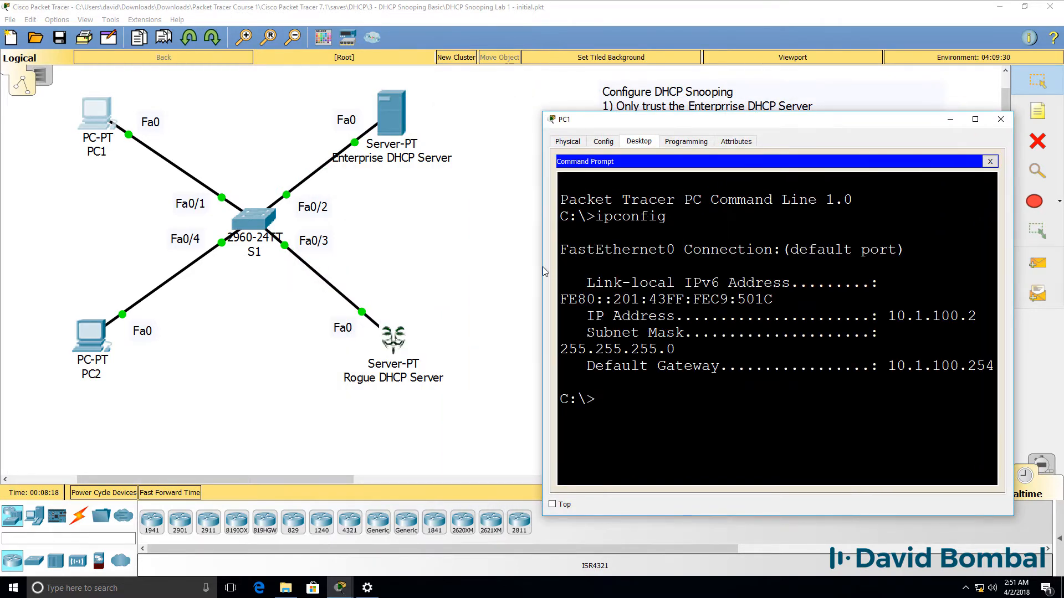
pyautogui.moveTo(541, 266); pyautogui.dragTo(463, 267)
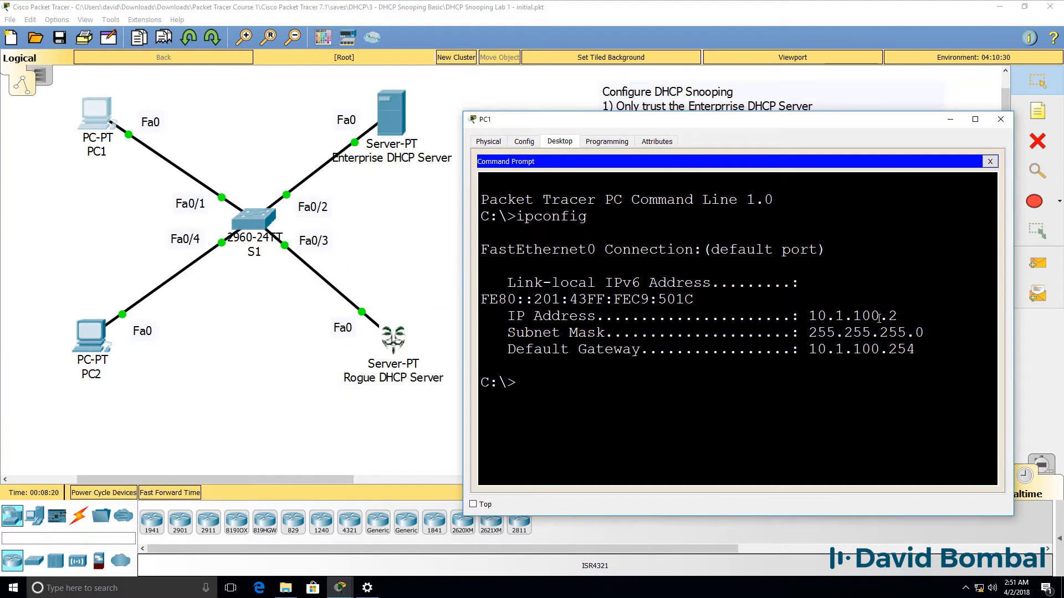
pyautogui.moveTo(994, 316); pyautogui.dragTo(795, 317)
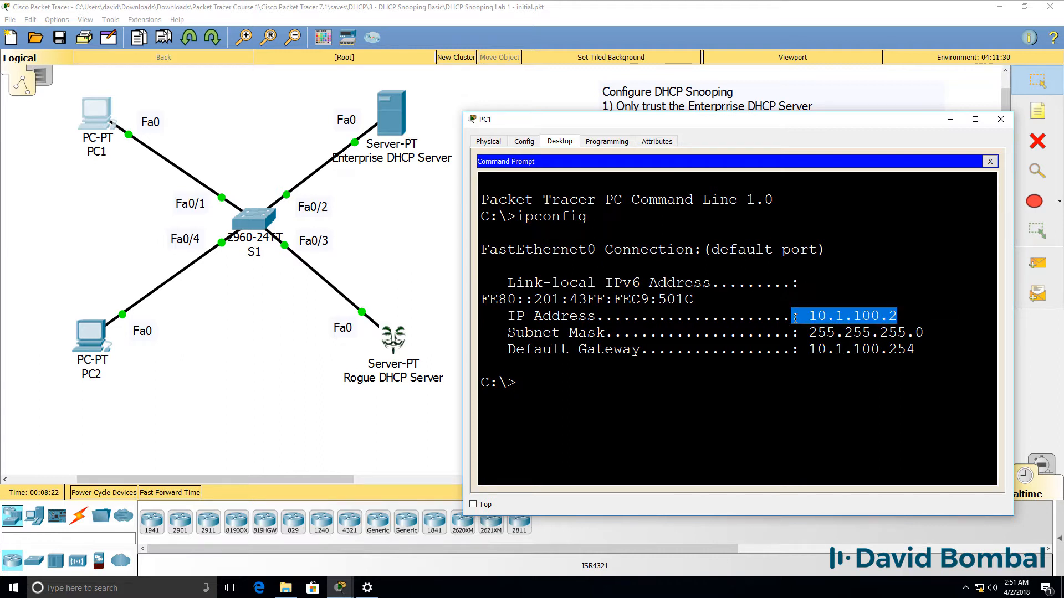
# Step: Renew PC1's DHCP lease twice with ipconfig /renew, check the newly assigned IP address and close the PC1 window
pyautogui.write('ipconfig /r')
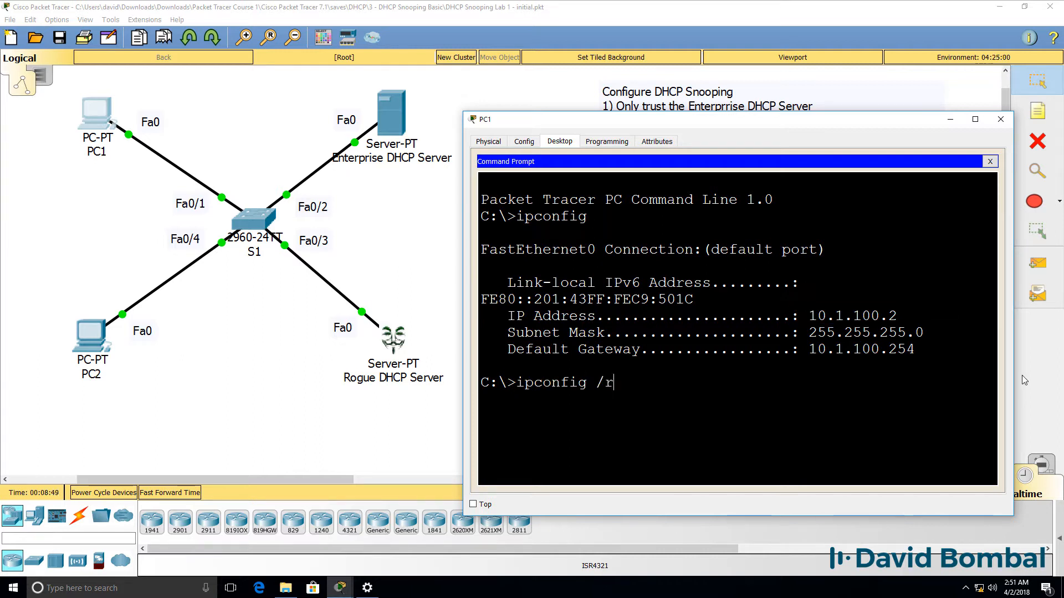
pyautogui.write('enew')
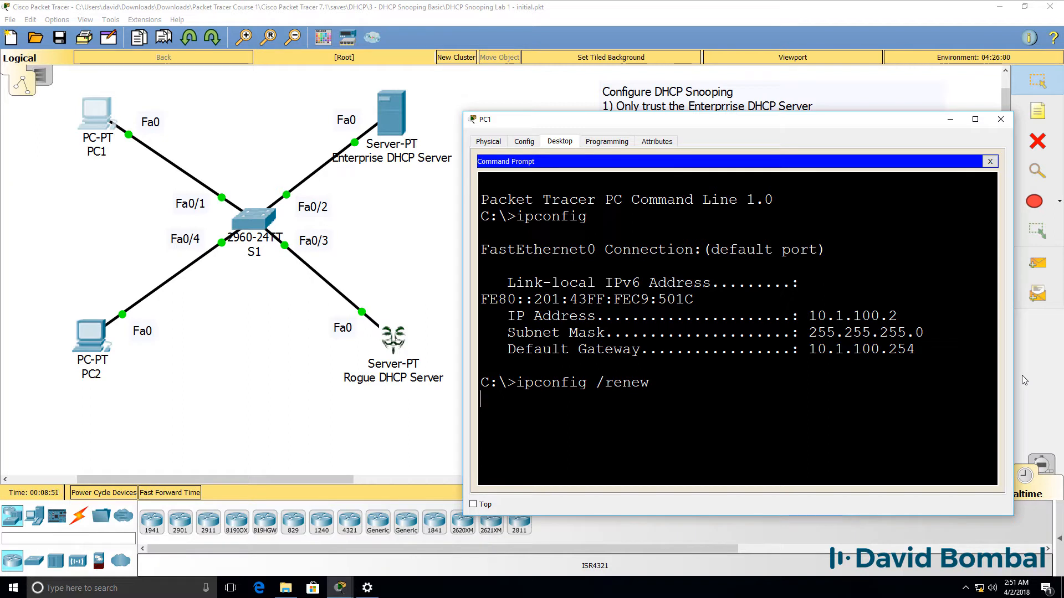
pyautogui.press('Return')
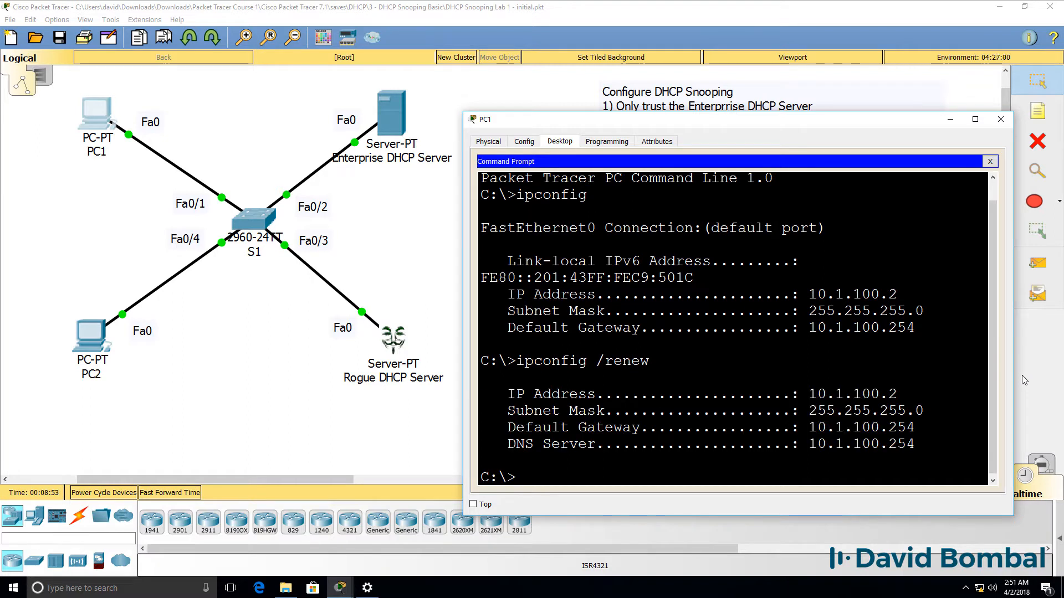
pyautogui.press('Up')
pyautogui.press('Return')
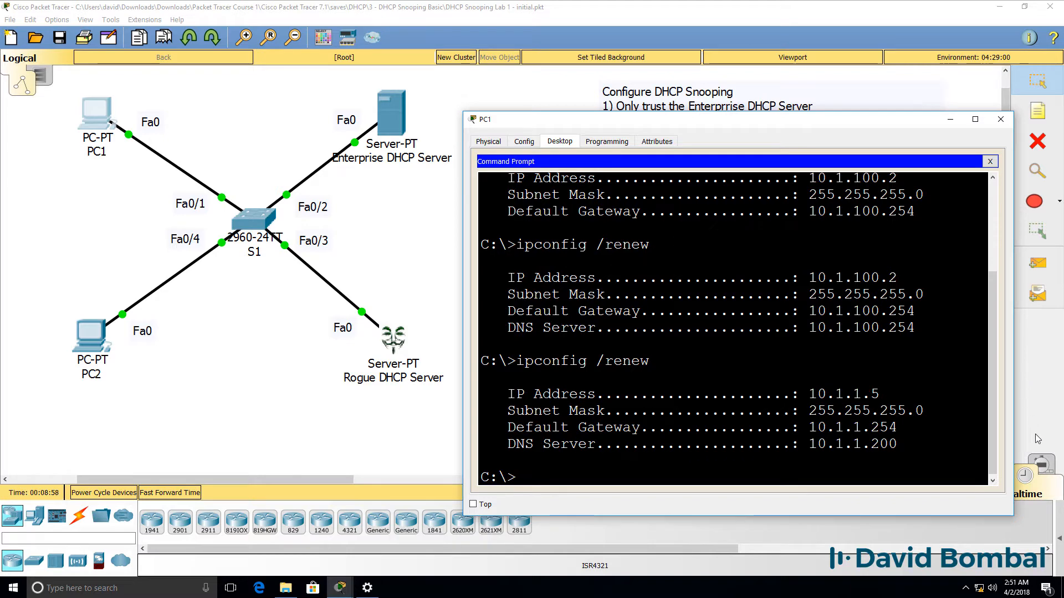
pyautogui.moveTo(903, 394); pyautogui.dragTo(729, 394)
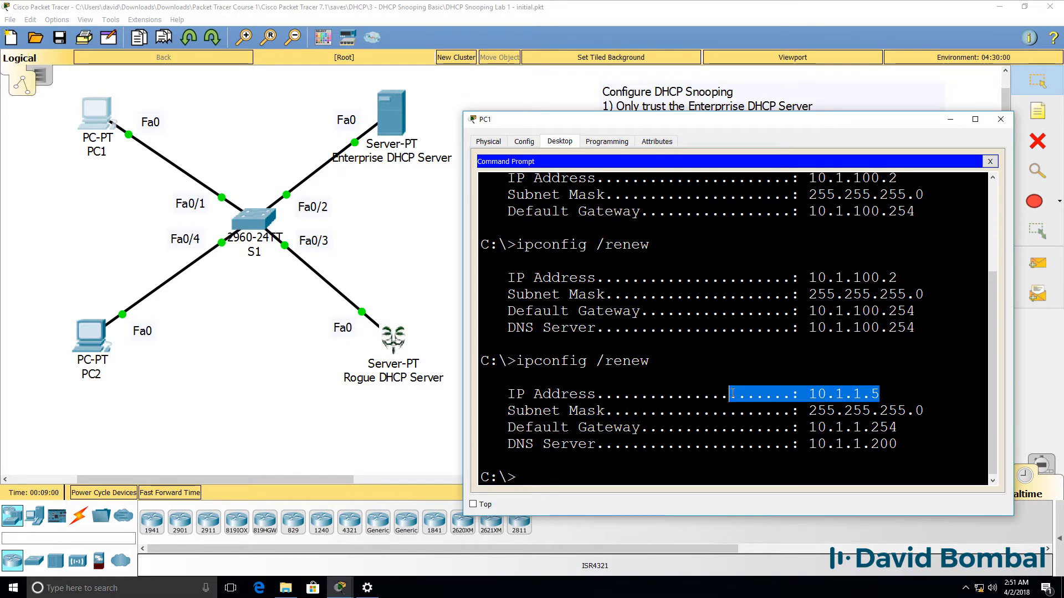
pyautogui.click(1001, 119)
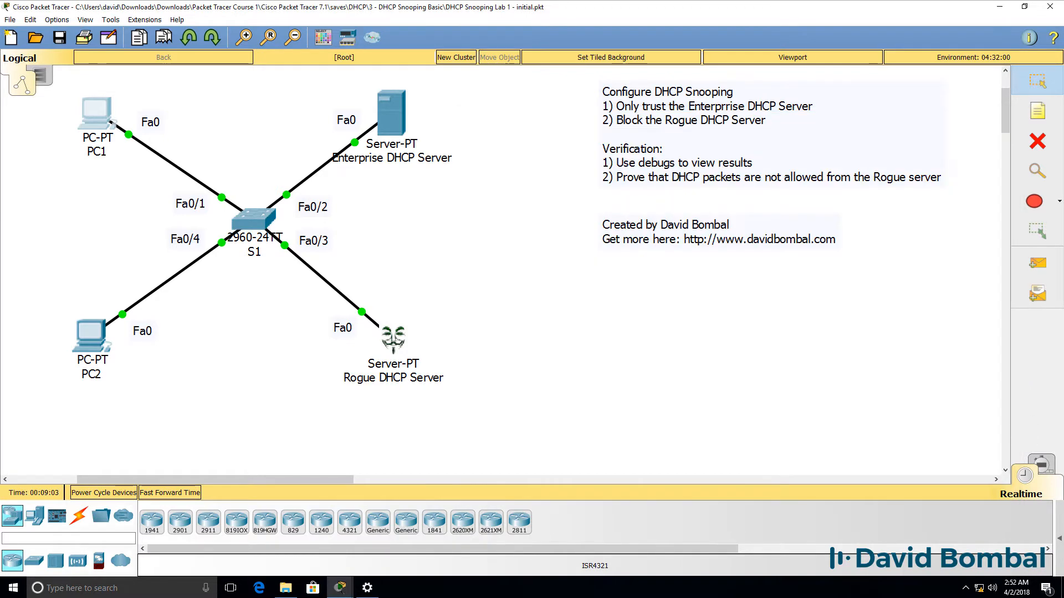
# Step: Switch to Simulation mode, start another ipconfig /renew on PC2 and close its window to expose the event list
pyautogui.click(1040, 467)
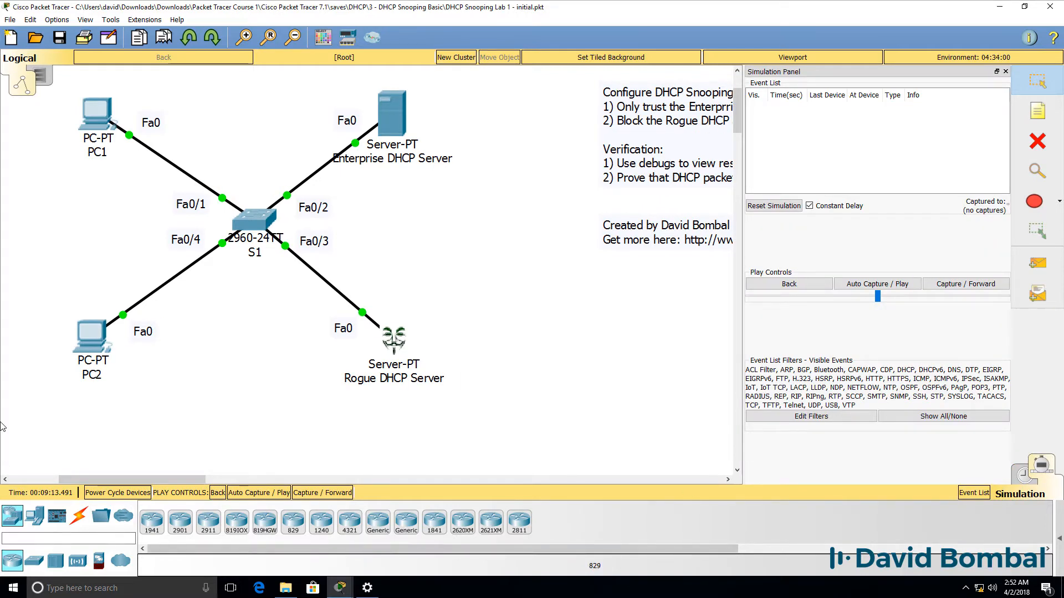
pyautogui.click(95, 339)
pyautogui.click(790, 378)
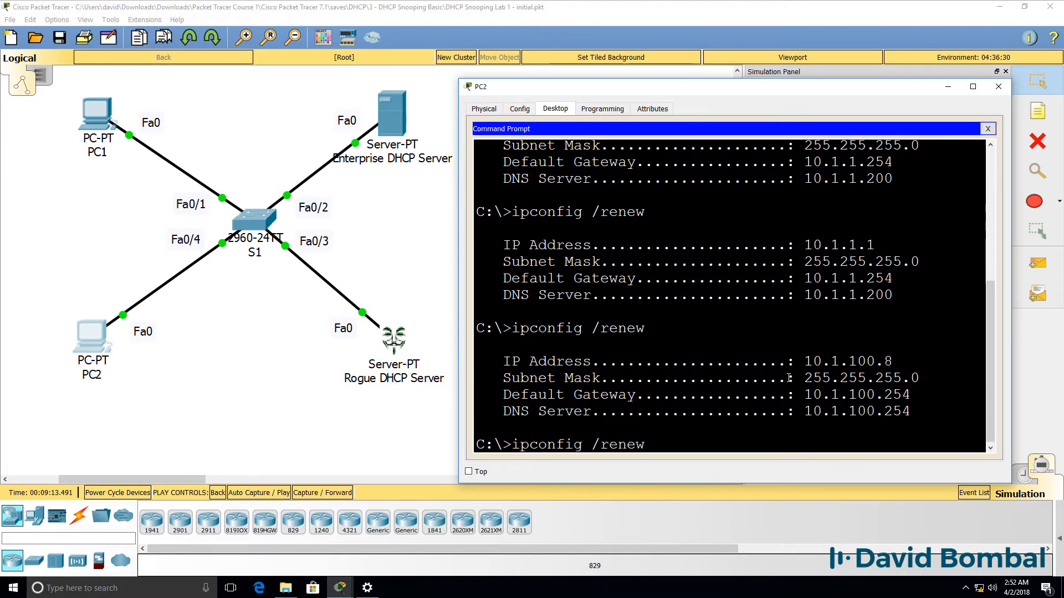
pyautogui.press('Return')
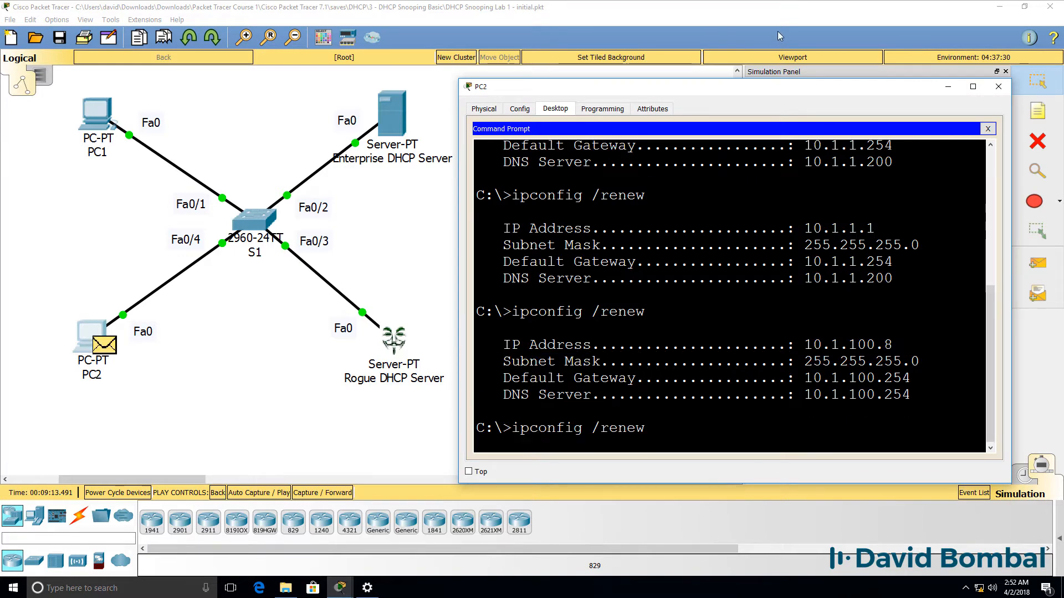
pyautogui.click(997, 87)
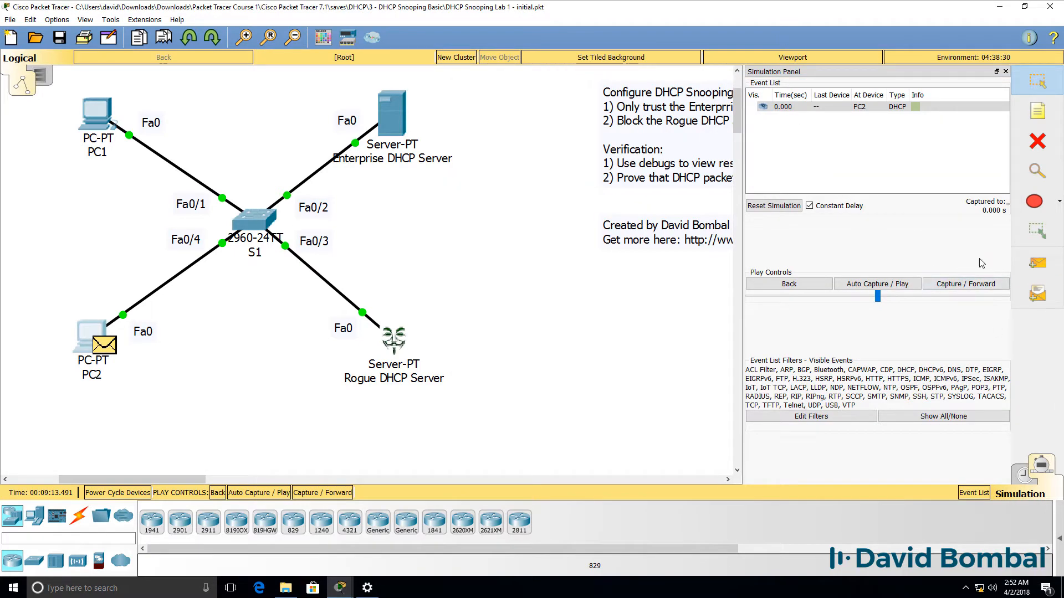
# Step: Advance PC2's DHCP request to S1 and highlight the source and destination MAC and IP addresses in its inbound PDU details
pyautogui.click(966, 284)
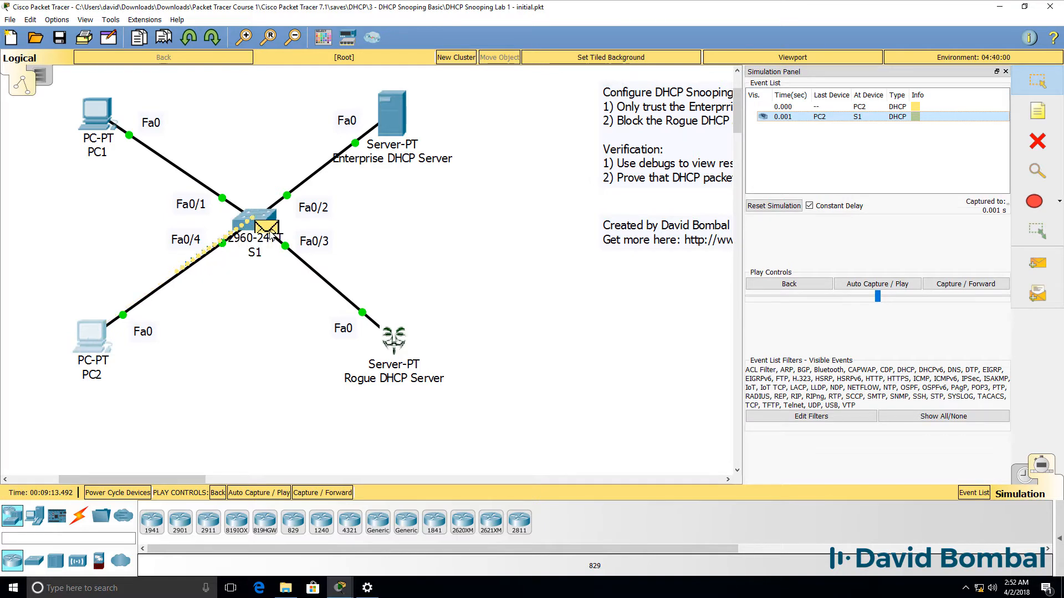
pyautogui.click(269, 232)
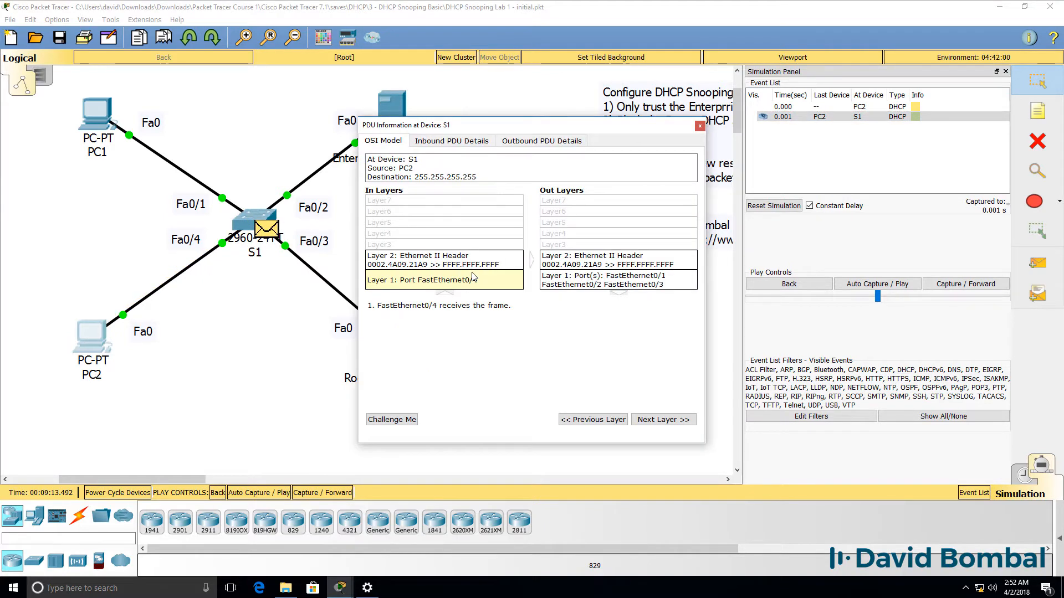
pyautogui.click(468, 141)
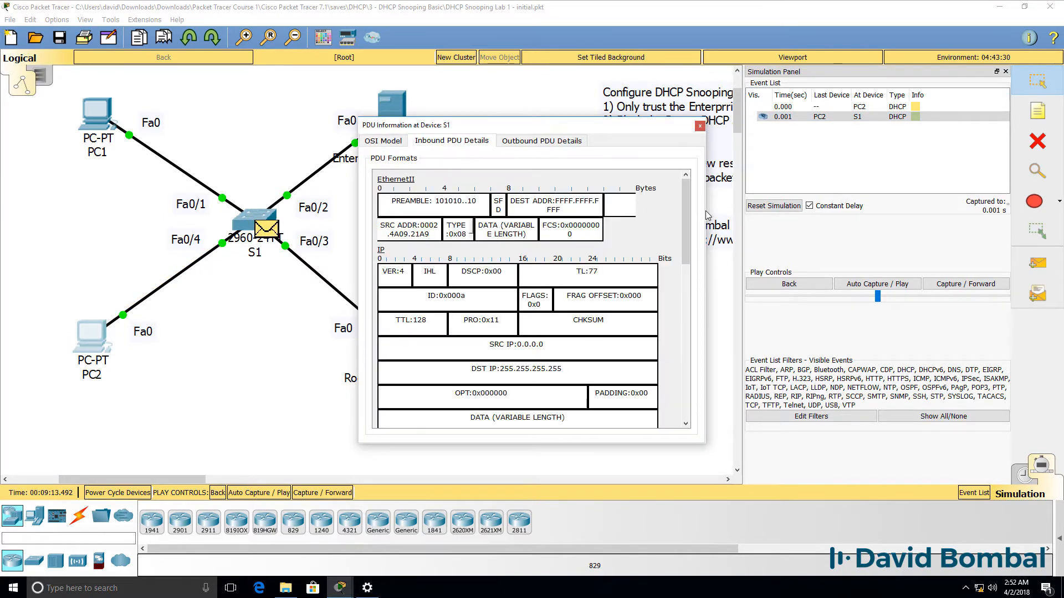
pyautogui.moveTo(706, 215); pyautogui.dragTo(953, 217)
pyautogui.moveTo(630, 205); pyautogui.dragTo(774, 202)
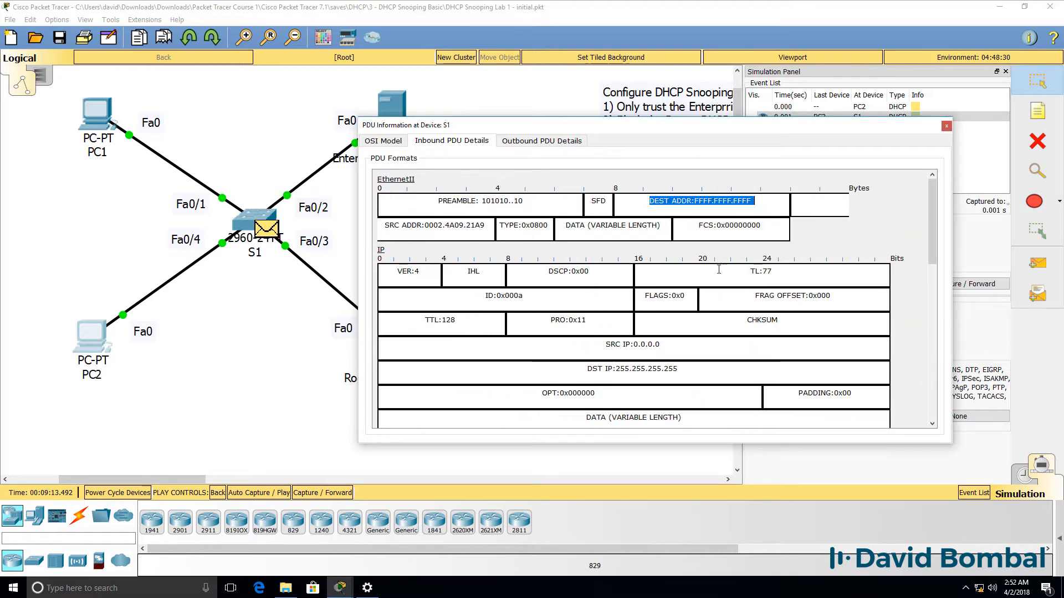
pyautogui.moveTo(579, 370); pyautogui.dragTo(731, 375)
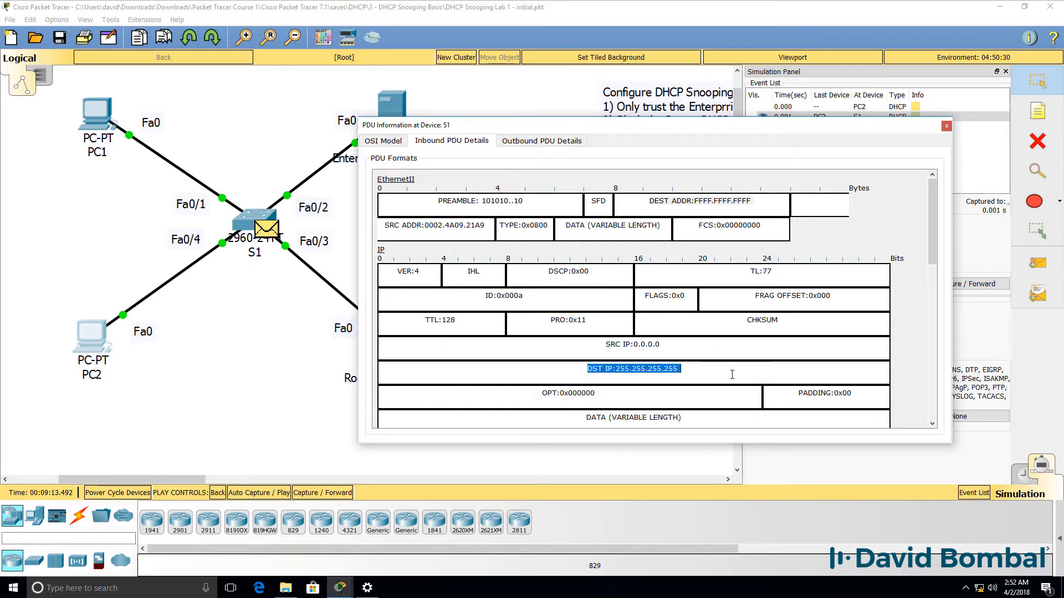
pyautogui.moveTo(586, 345); pyautogui.dragTo(698, 344)
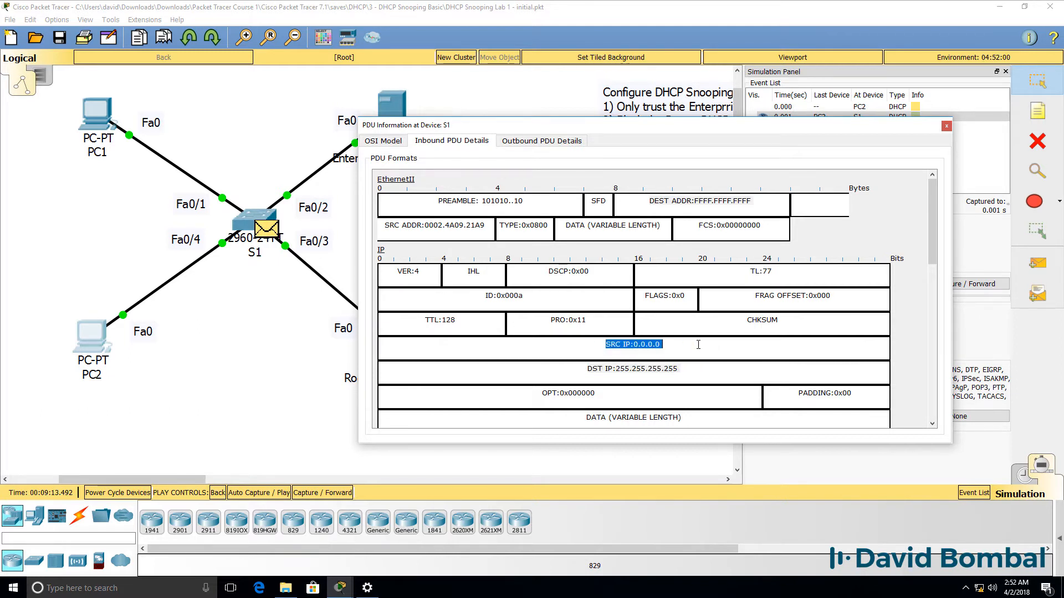
pyautogui.moveTo(492, 225); pyautogui.dragTo(346, 221)
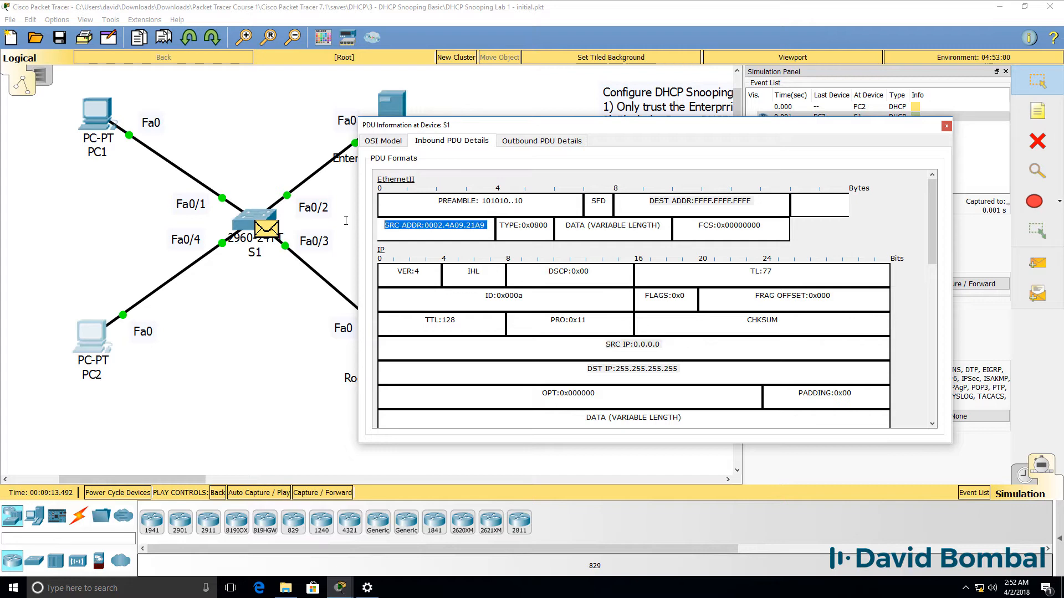
# Step: Check PC2's FastEthernet0 MAC address in its configuration against the source address of the captured frame
pyautogui.click(91, 338)
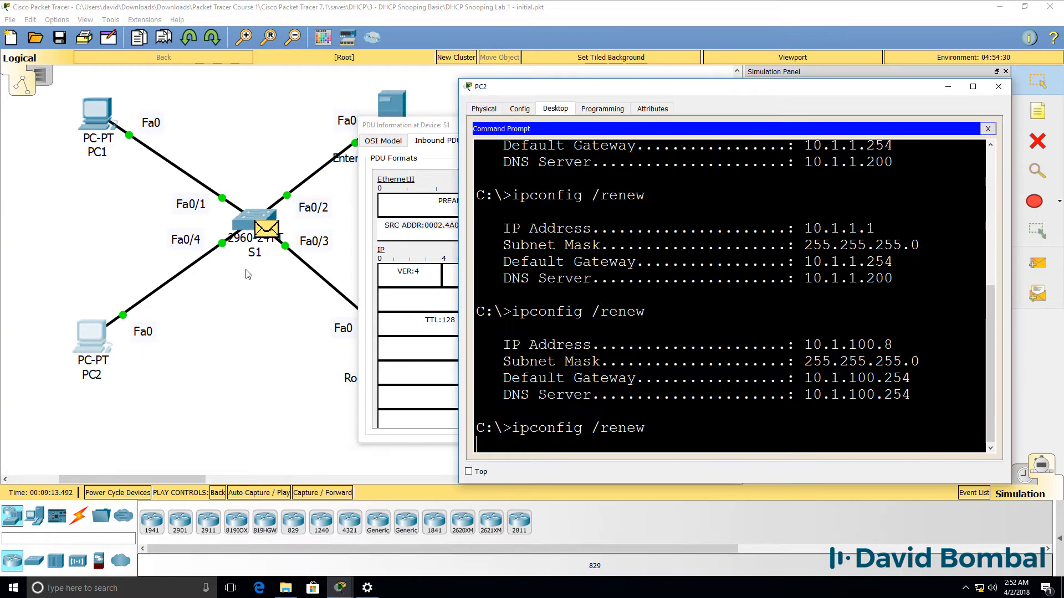
pyautogui.click(520, 108)
pyautogui.click(518, 180)
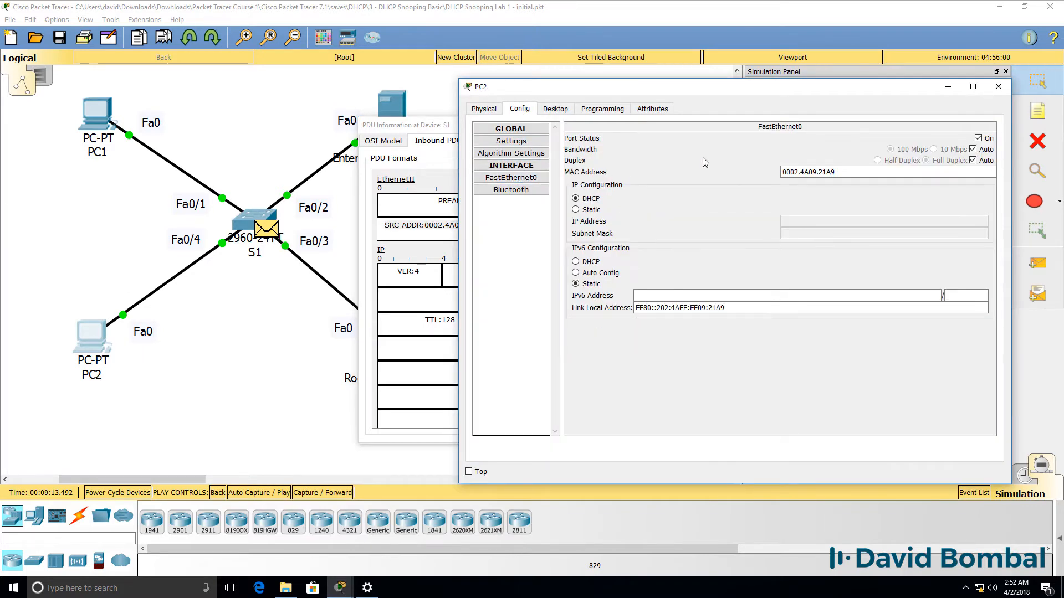
pyautogui.moveTo(842, 170); pyautogui.dragTo(738, 109)
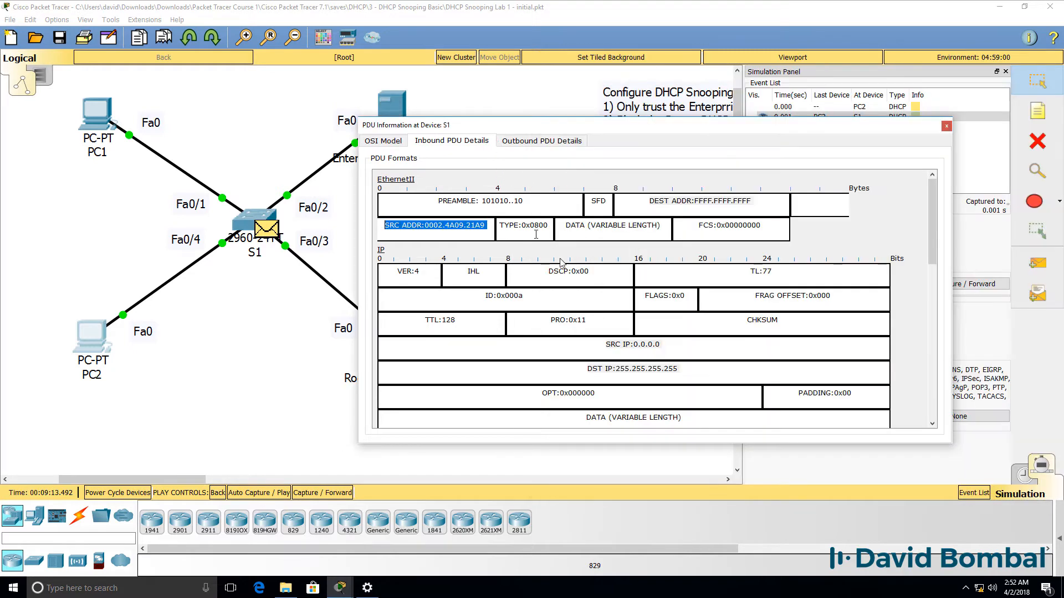
# Step: Advance the simulation until a DHCP reply reaches PC2 and highlight the source IP in its inbound PDU details
pyautogui.click(947, 281)
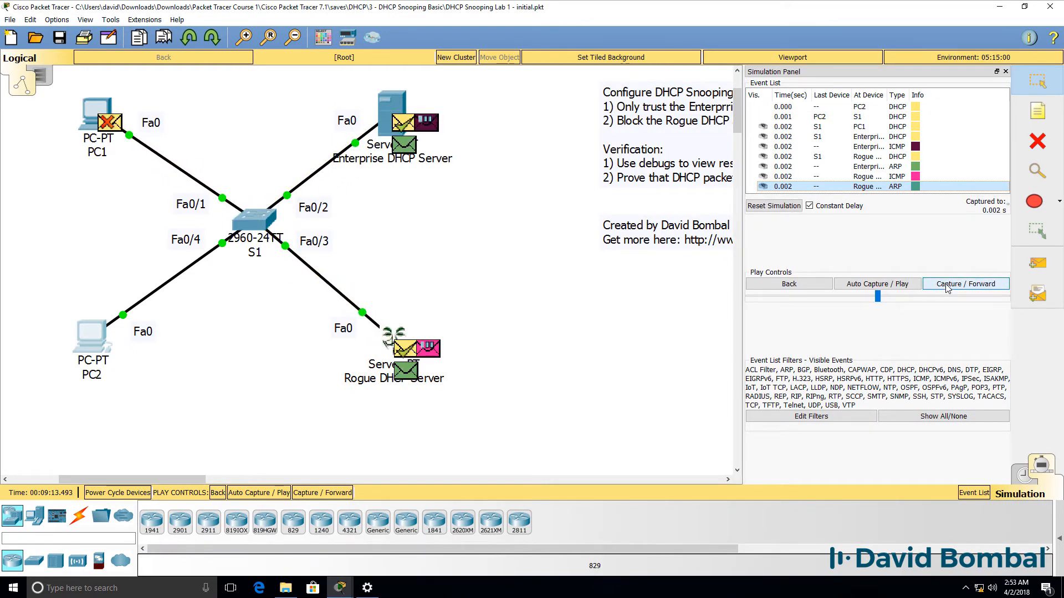
pyautogui.click(949, 284)
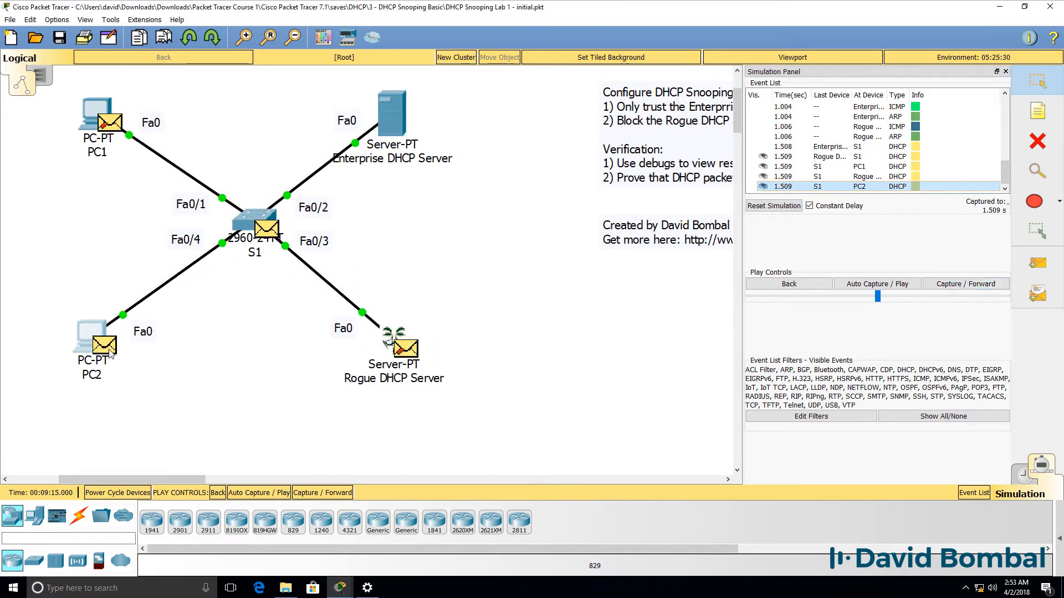
pyautogui.click(916, 187)
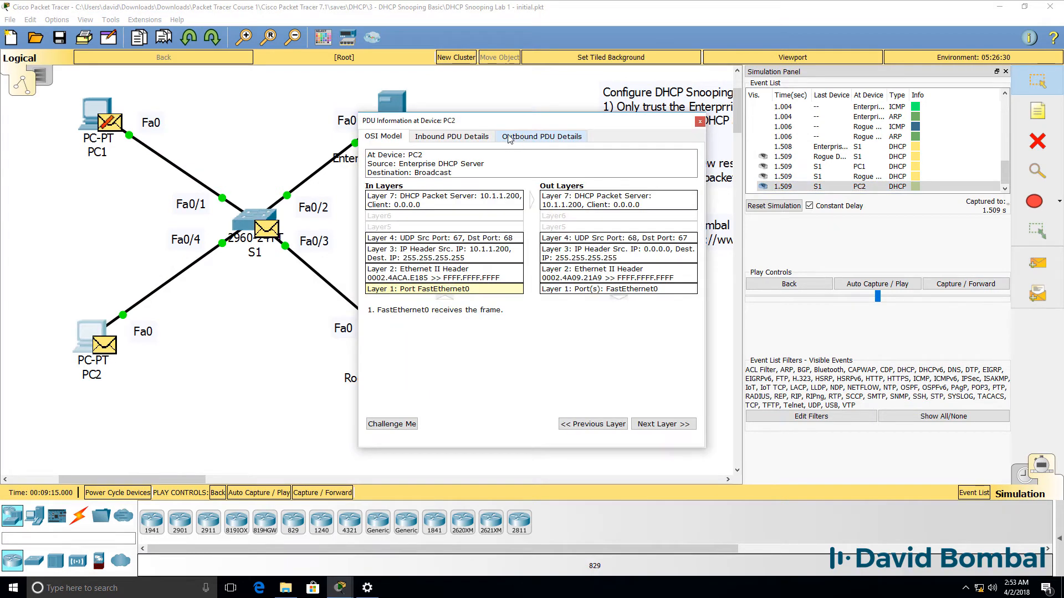
pyautogui.click(453, 136)
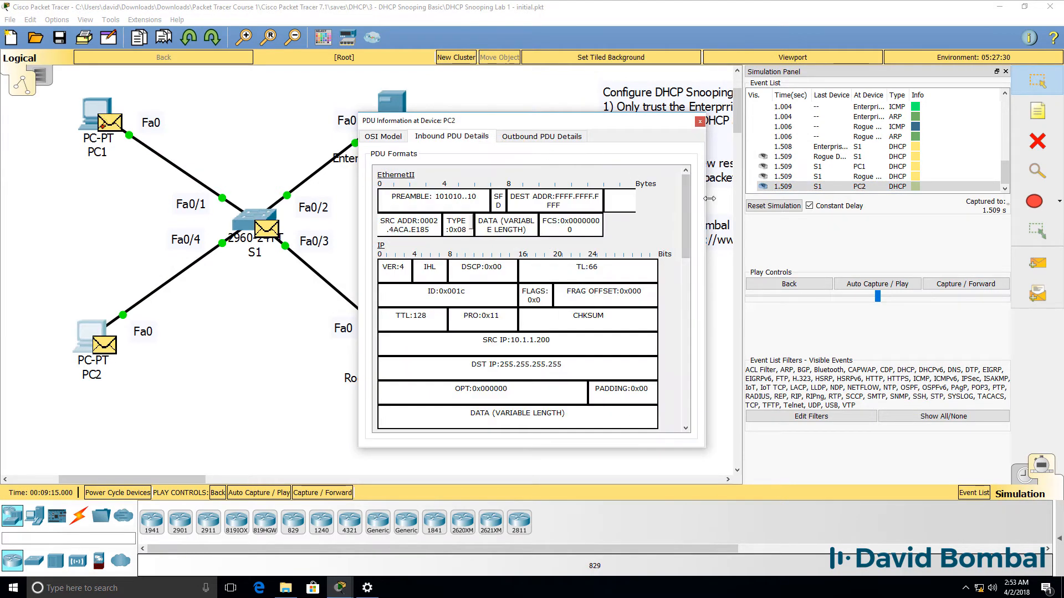
pyautogui.moveTo(710, 198); pyautogui.dragTo(1000, 198)
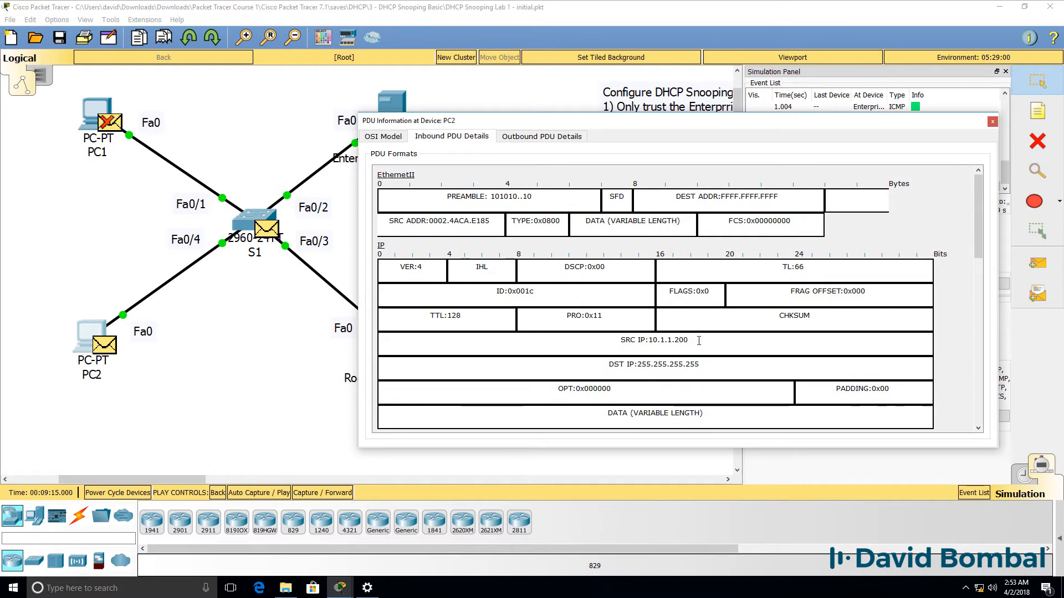
pyautogui.moveTo(699, 341); pyautogui.dragTo(648, 330)
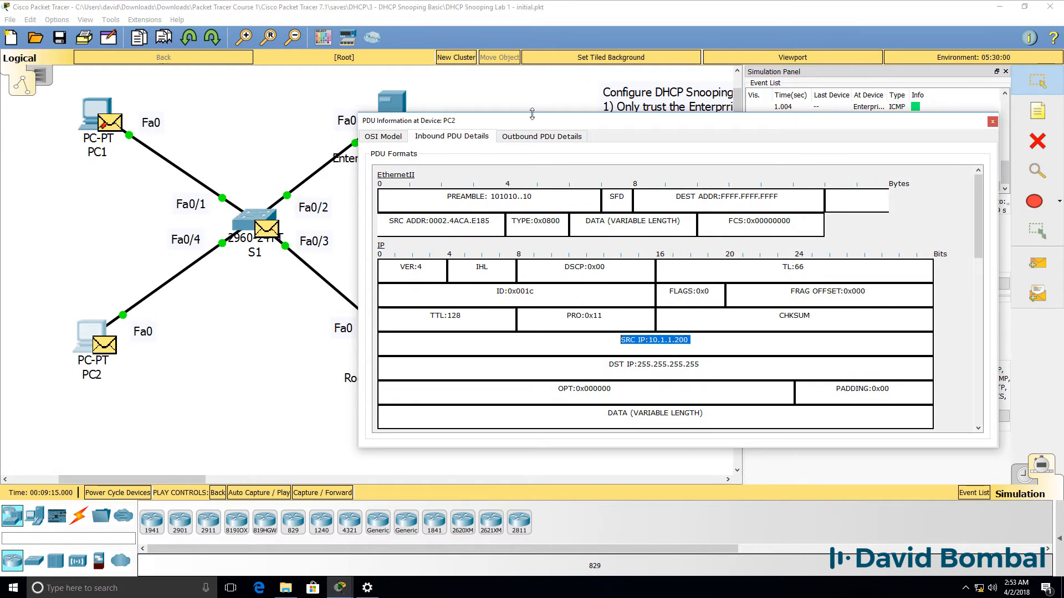
pyautogui.moveTo(532, 114); pyautogui.dragTo(585, 166)
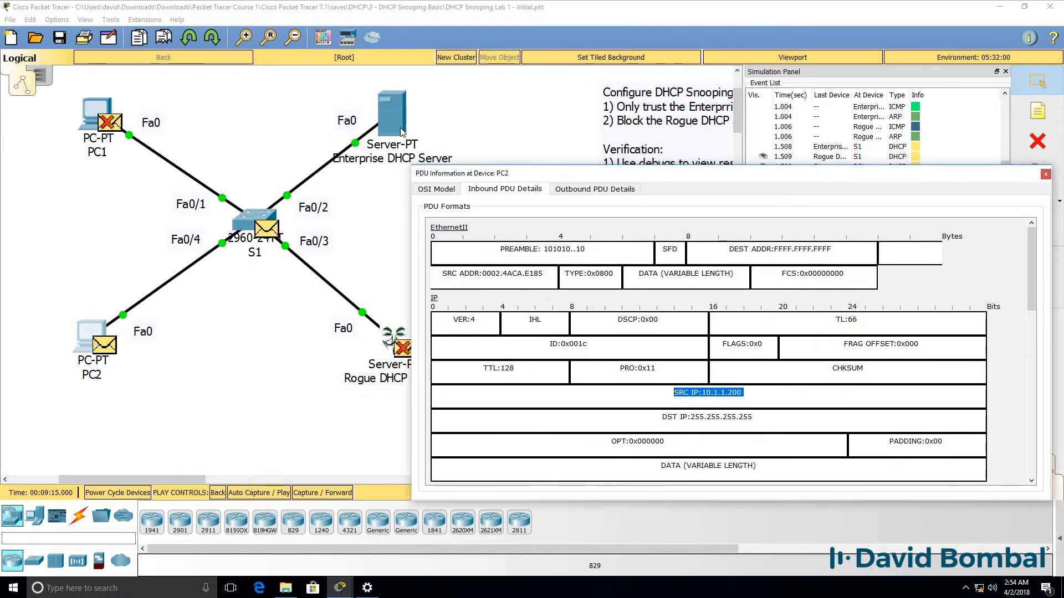
pyautogui.click(203, 248)
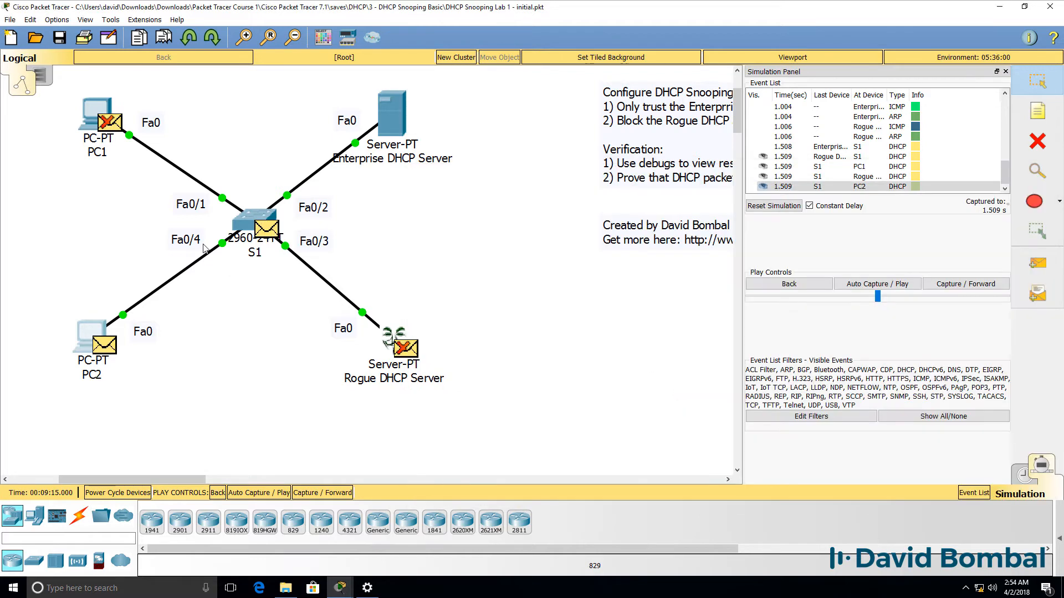
# Step: Examine the Rogue DHCP Server's packet at S1, highlighting its source IP and reading the DHCP section of the inbound details
pyautogui.click(261, 230)
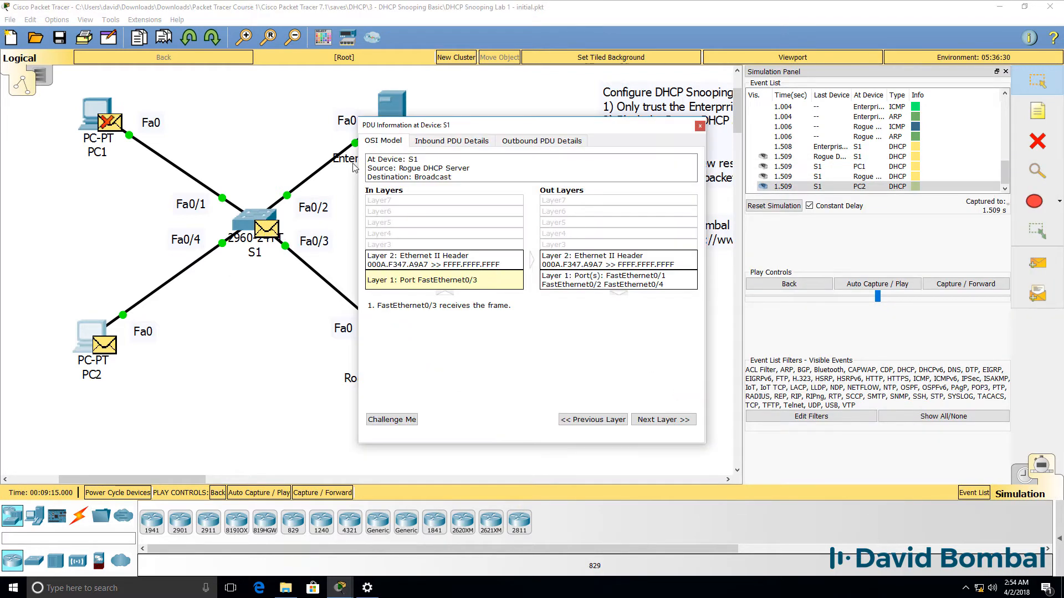
pyautogui.click(421, 142)
pyautogui.moveTo(706, 223); pyautogui.dragTo(965, 221)
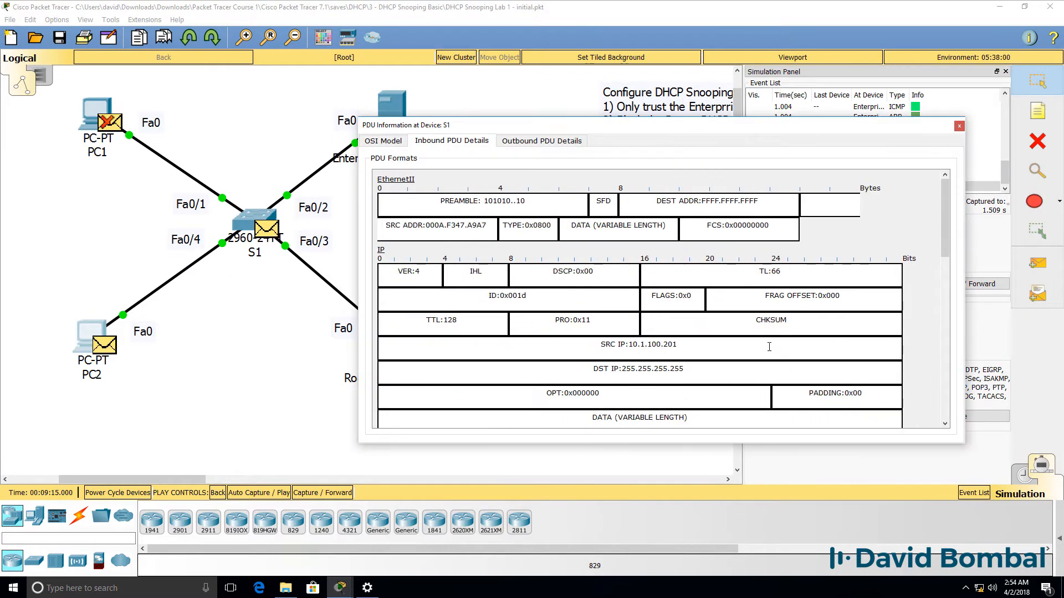
pyautogui.moveTo(697, 346); pyautogui.dragTo(579, 345)
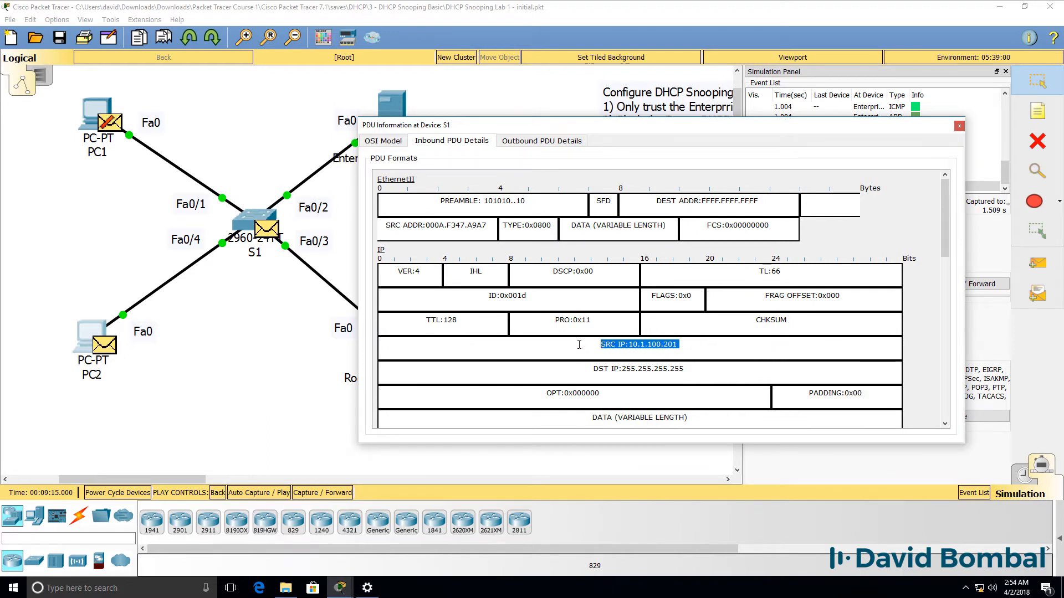
pyautogui.scroll(-5, 579, 344)
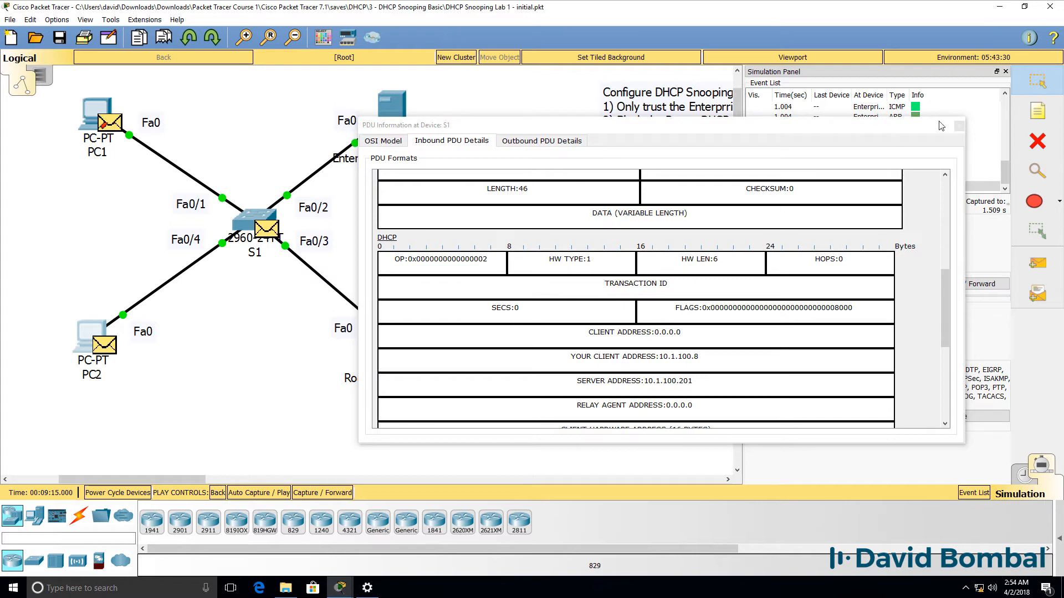
pyautogui.click(959, 126)
# Step: Advance the simulation to the servers' next replies at S1 and highlight the offered client address in the Enterprise DHCP Server's packet
pyautogui.click(952, 284)
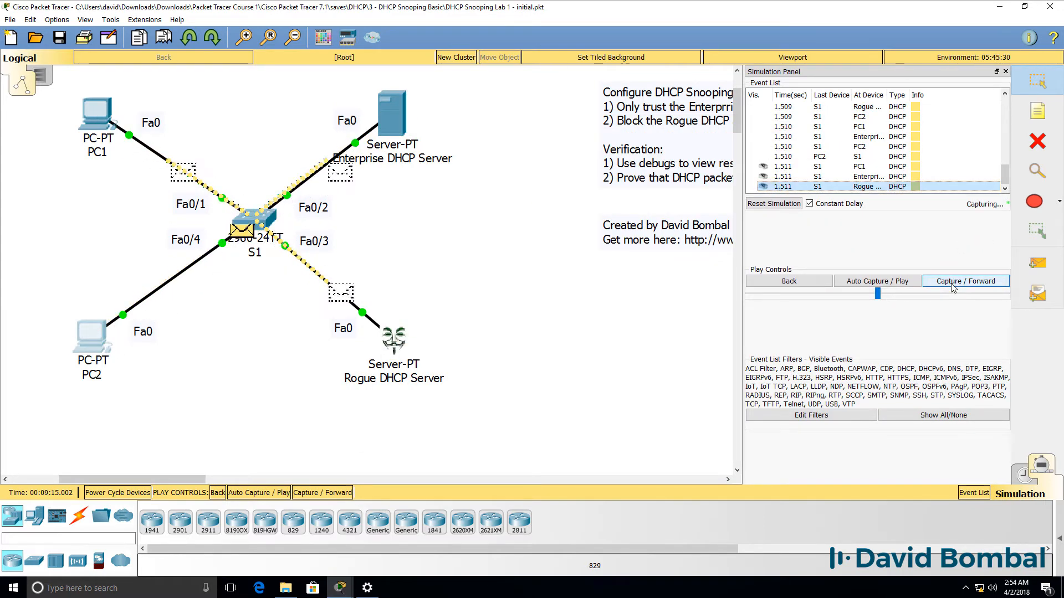
pyautogui.click(951, 284)
pyautogui.click(951, 285)
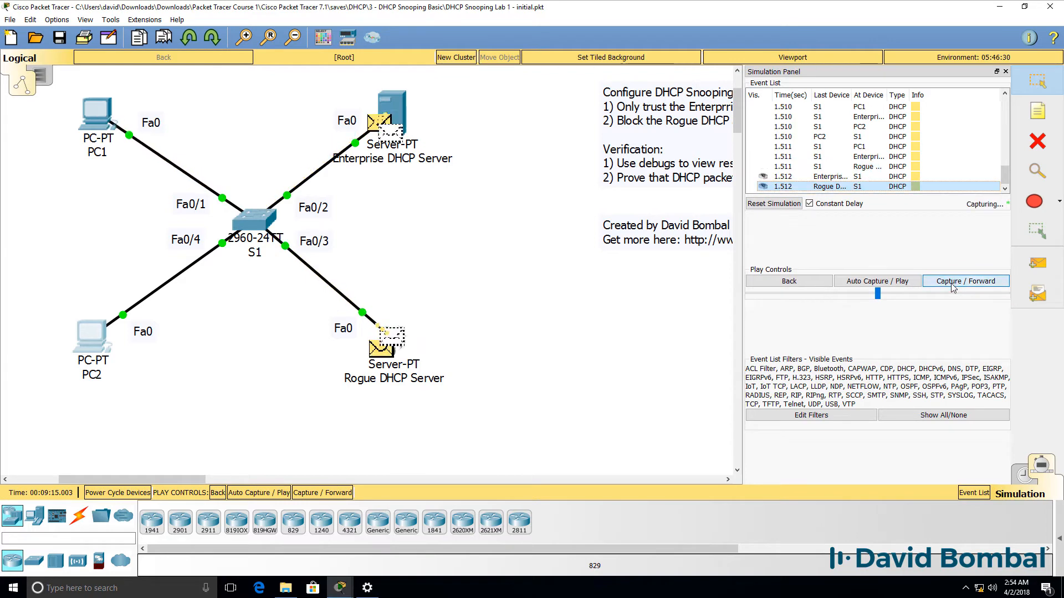
pyautogui.click(952, 285)
pyautogui.click(268, 226)
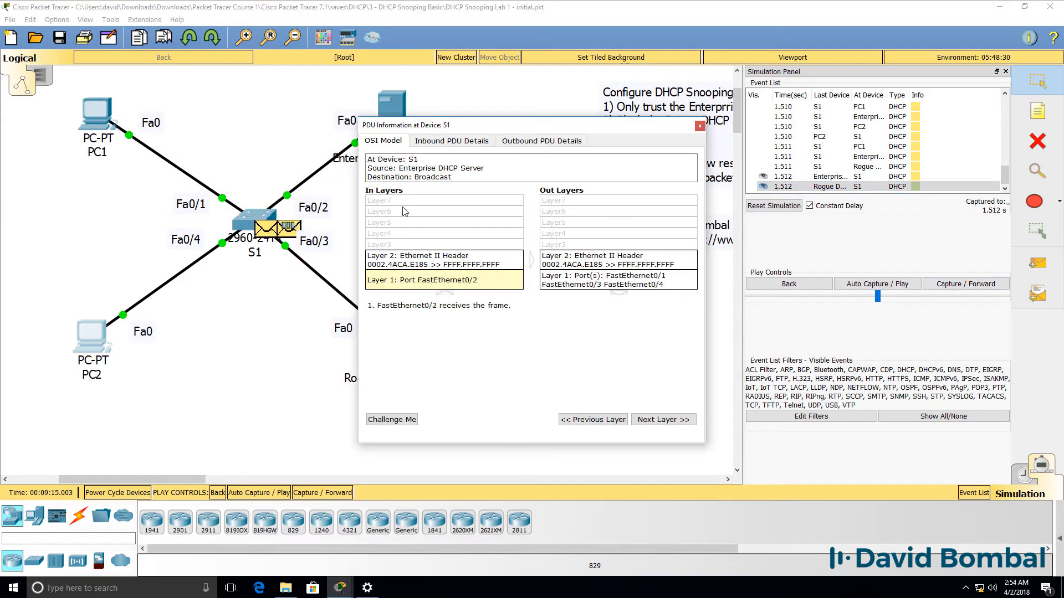
pyautogui.click(392, 138)
pyautogui.moveTo(850, 320); pyautogui.dragTo(864, 319)
pyautogui.scroll(-10, 662, 254)
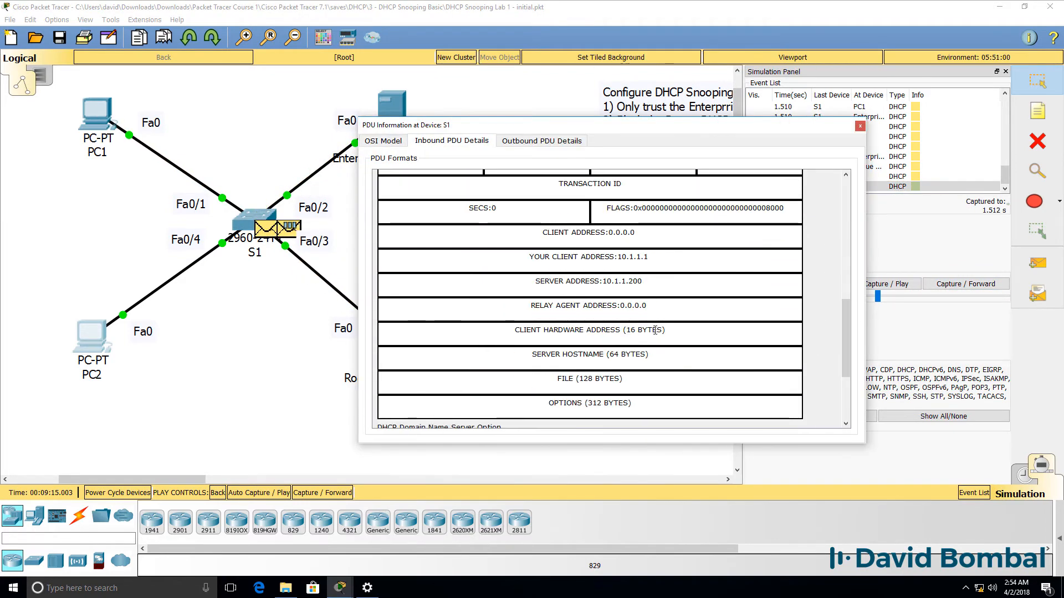
pyautogui.moveTo(662, 254); pyautogui.dragTo(380, 257)
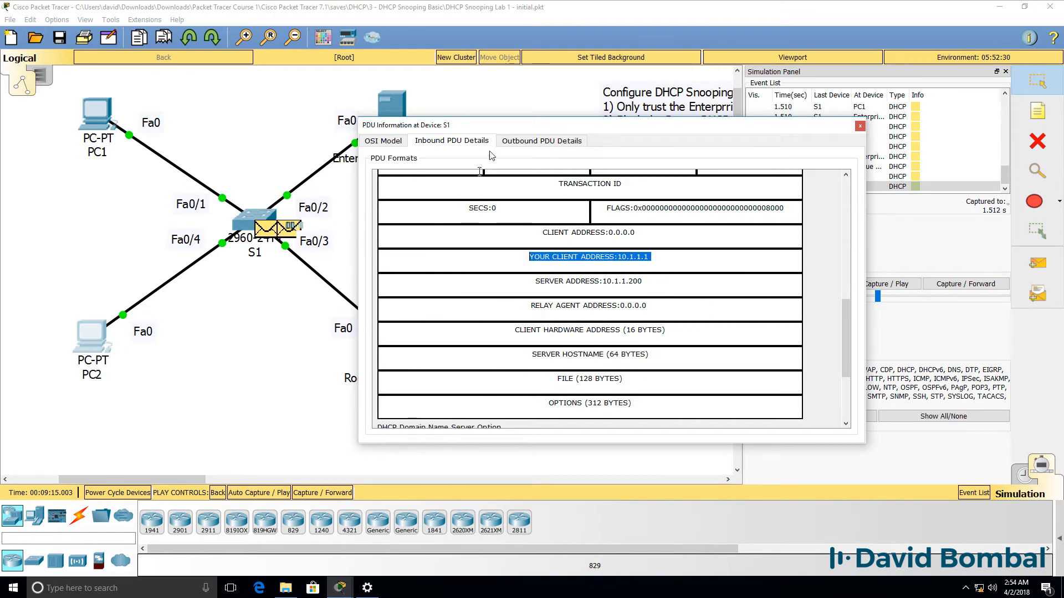
# Step: Highlight the server address in the DHCP section of the Rogue server's packet at S1 and close the PDU details
pyautogui.moveTo(526, 129); pyautogui.dragTo(642, 126)
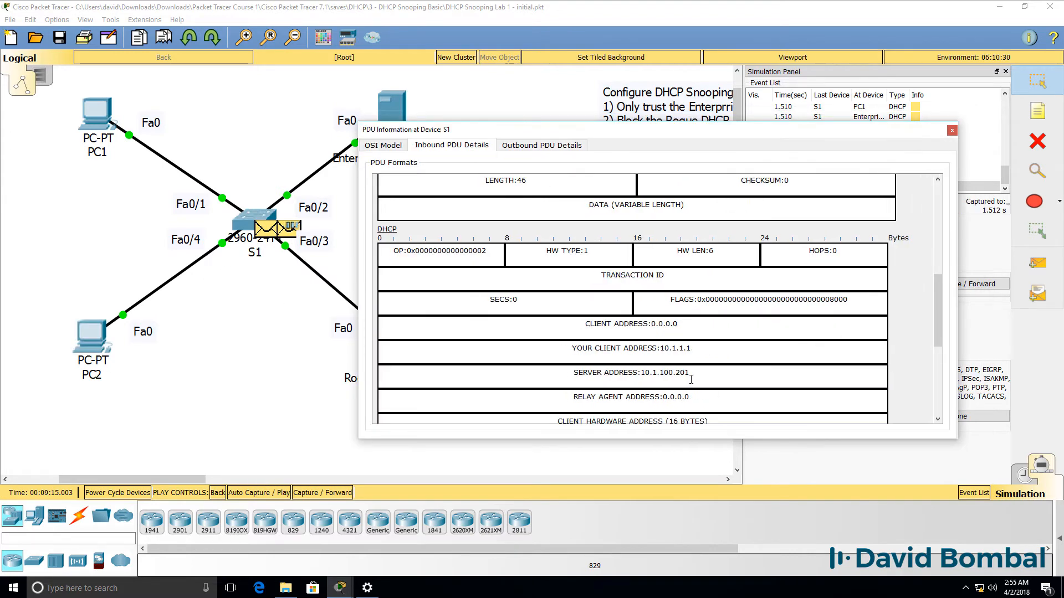
pyautogui.moveTo(691, 379); pyautogui.dragTo(594, 370)
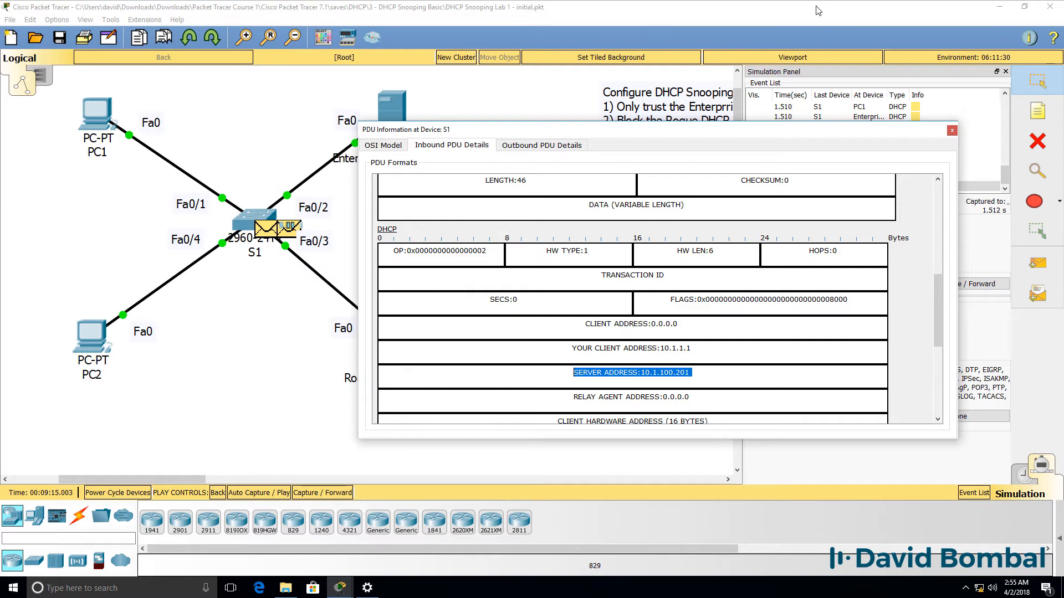
pyautogui.click(951, 130)
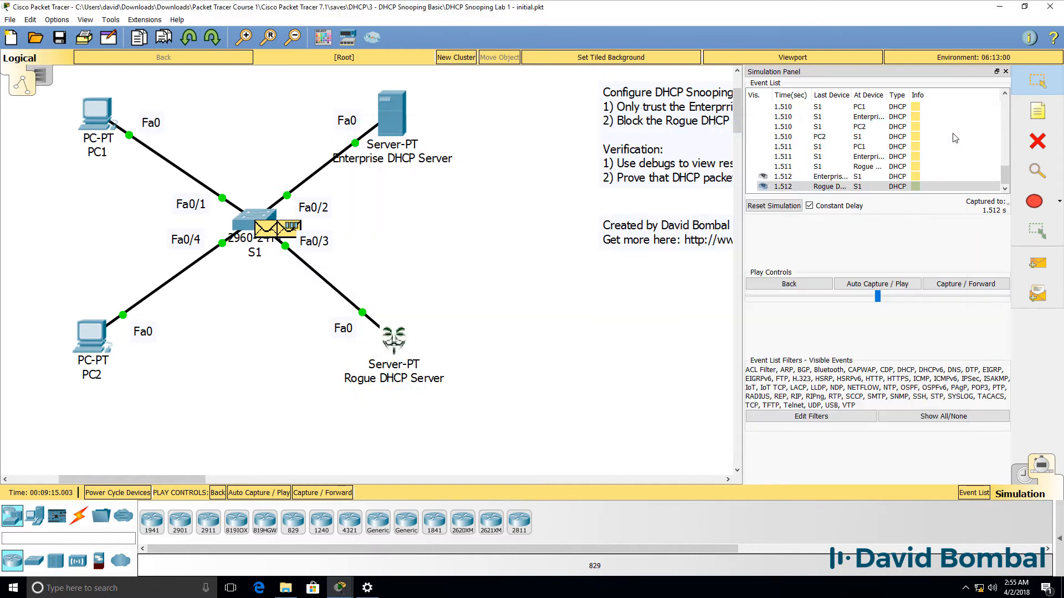
# Step: Advance the simulation through the rest of the DHCP exchange and check the IP address PC2 obtained in its command prompt
pyautogui.click(942, 285)
pyautogui.click(942, 283)
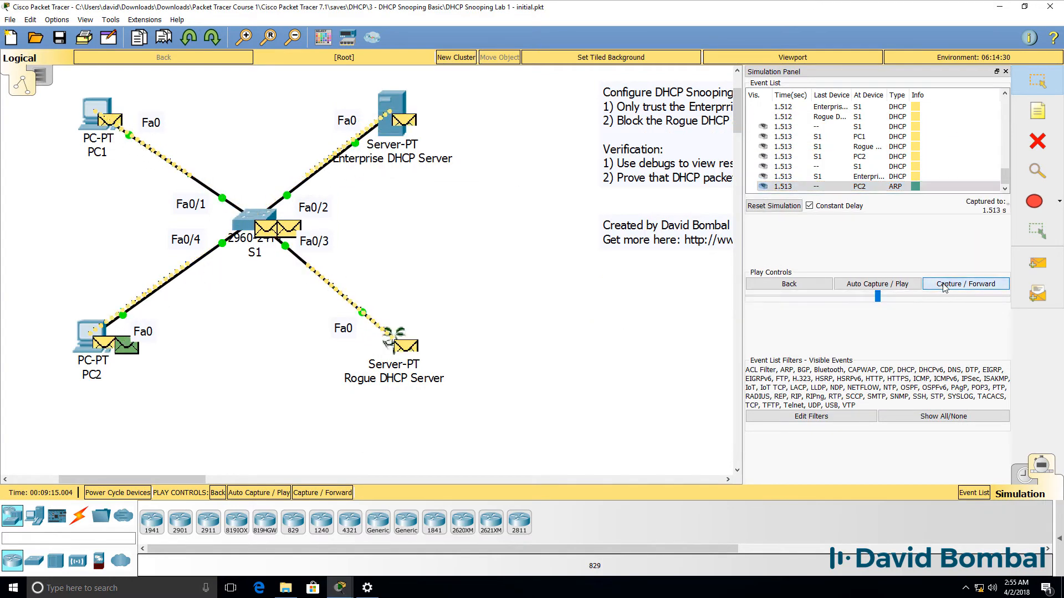
pyautogui.click(944, 285)
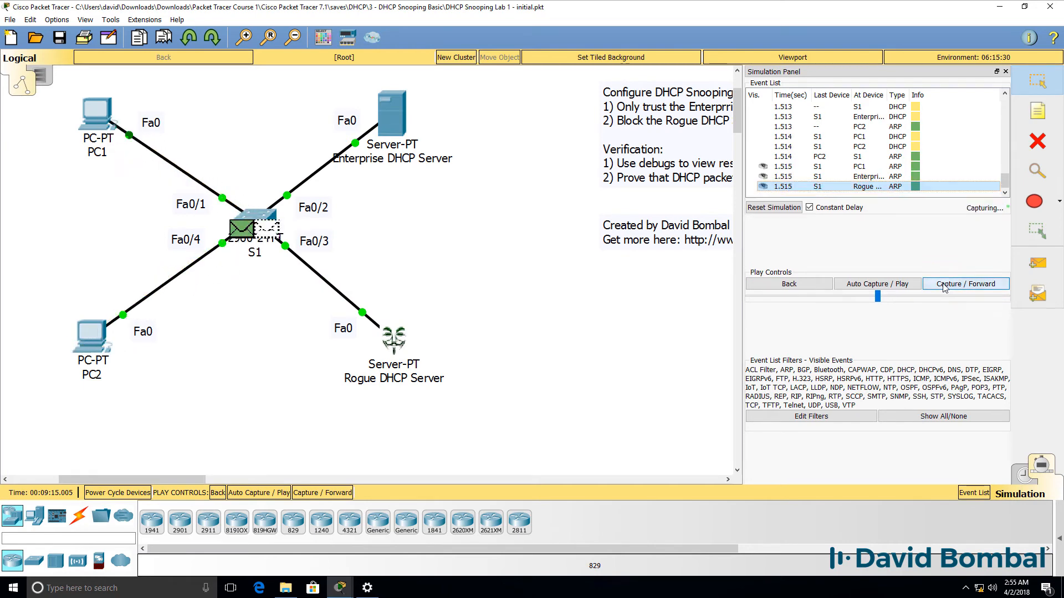
pyautogui.click(945, 285)
pyautogui.click(945, 285)
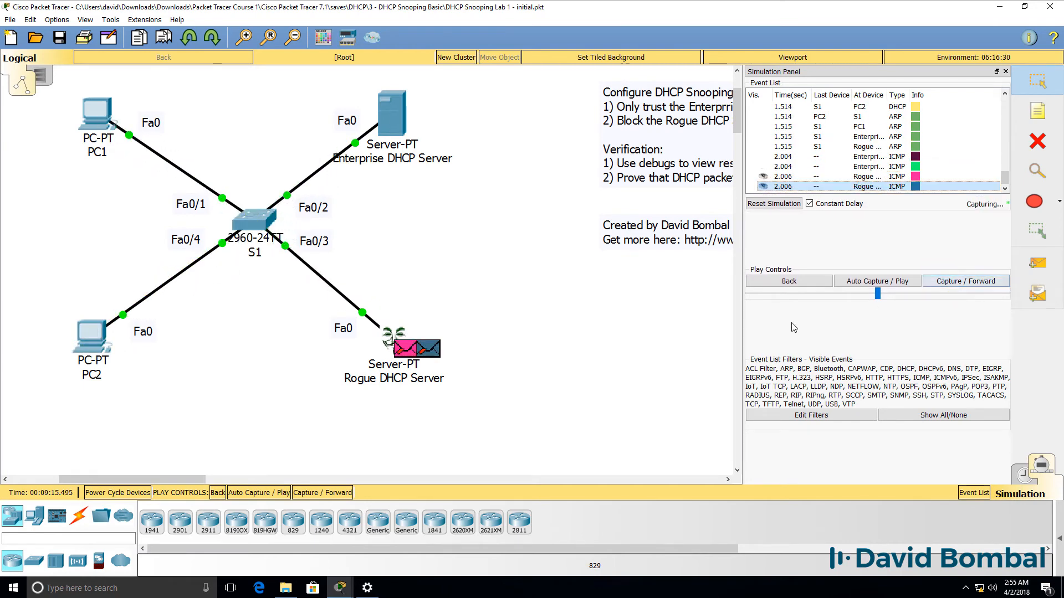
pyautogui.click(83, 343)
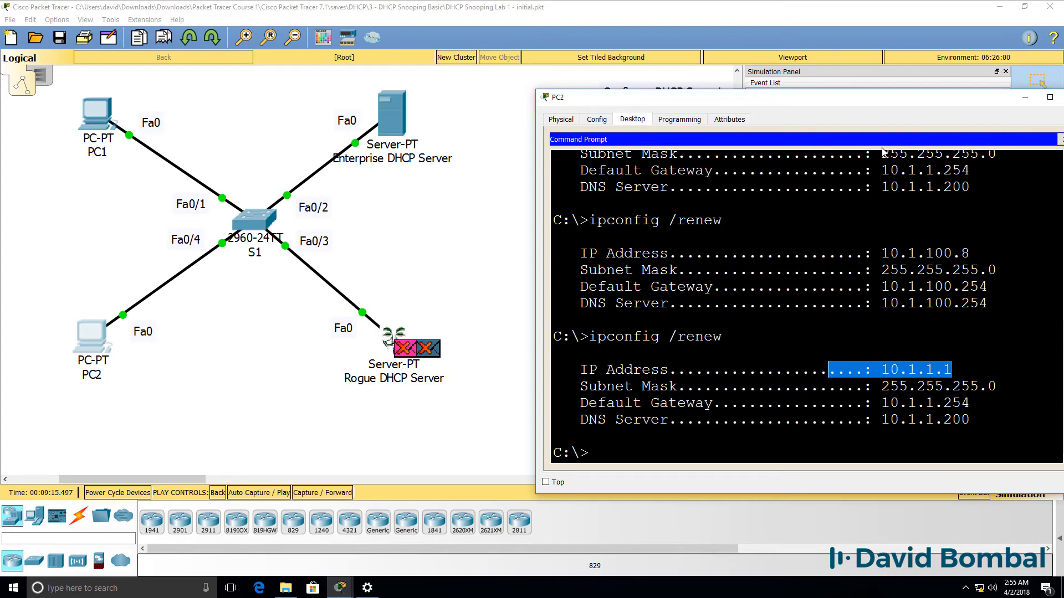
# Step: Run ipconfig /renew again on PC2 and switch the network back to Realtime mode
pyautogui.press('Up')
pyautogui.press('Return')
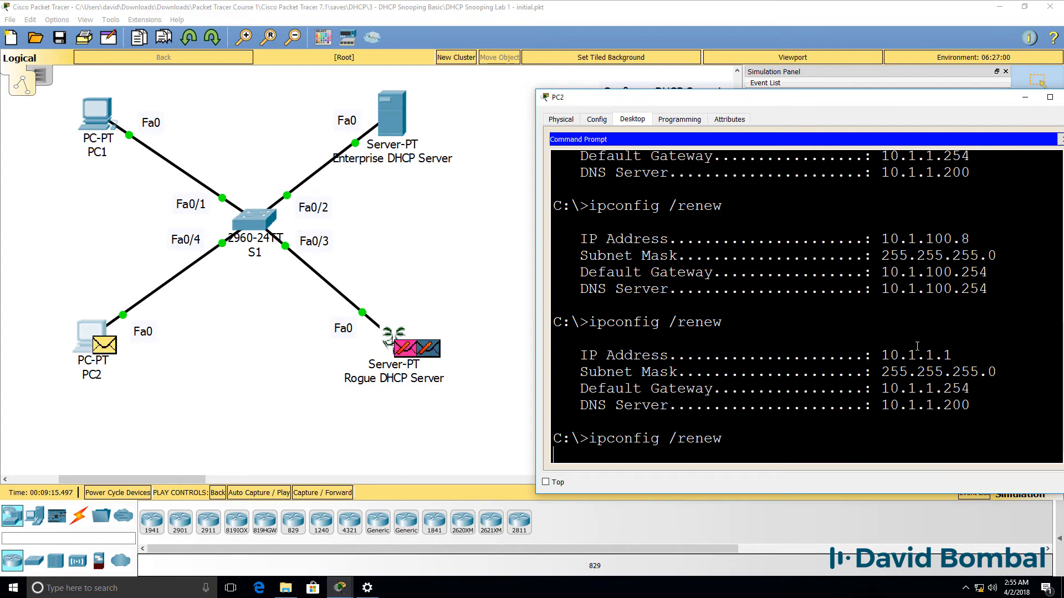
pyautogui.click(752, 37)
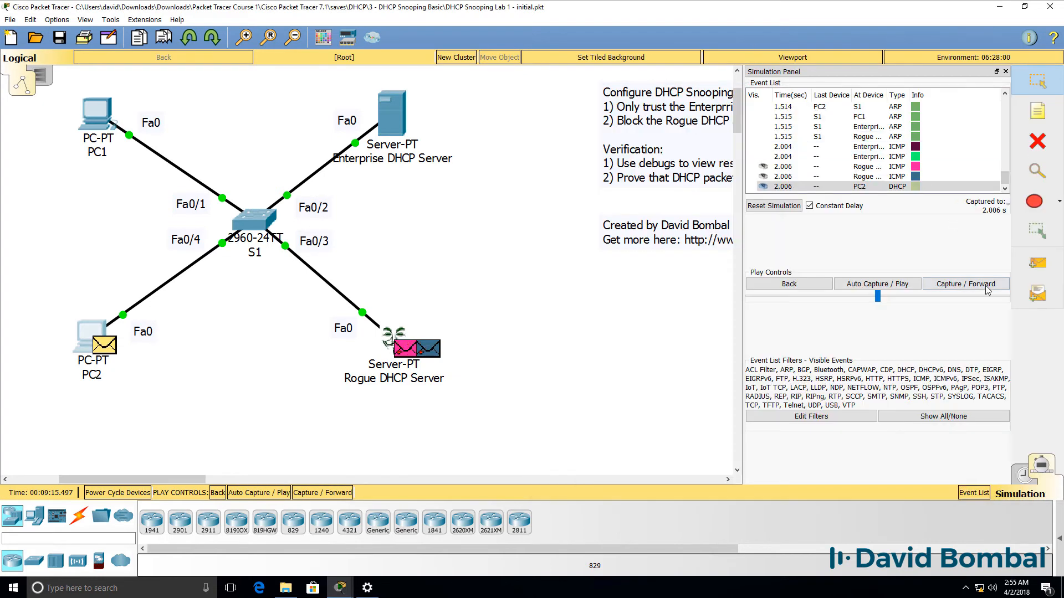
pyautogui.click(1024, 475)
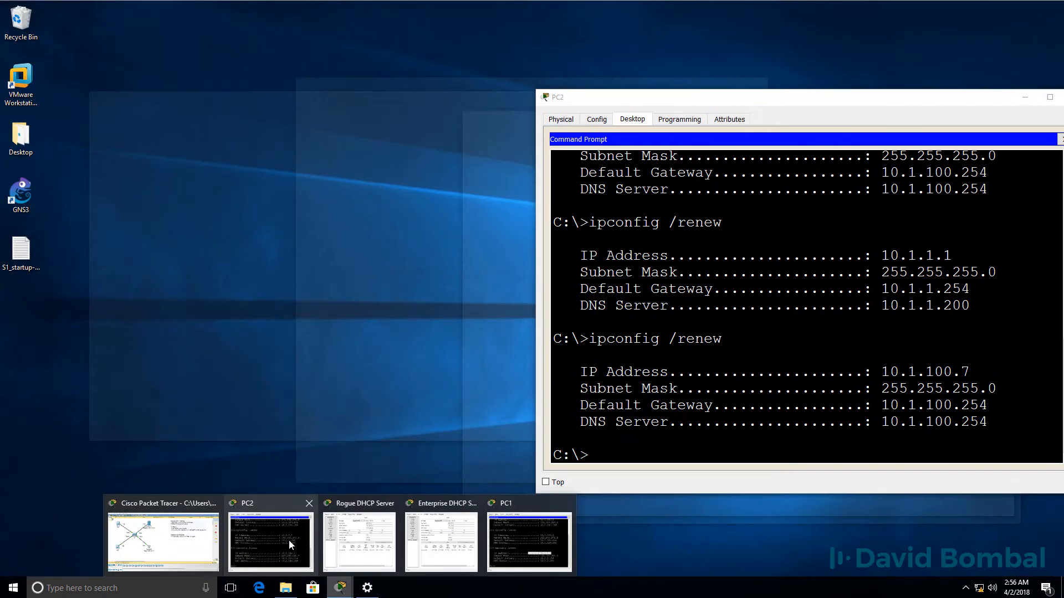
# Step: Bring back PC2's command prompt, highlight the newly leased IP address and return to the topology
pyautogui.click(288, 541)
pyautogui.moveTo(969, 371); pyautogui.dragTo(847, 366)
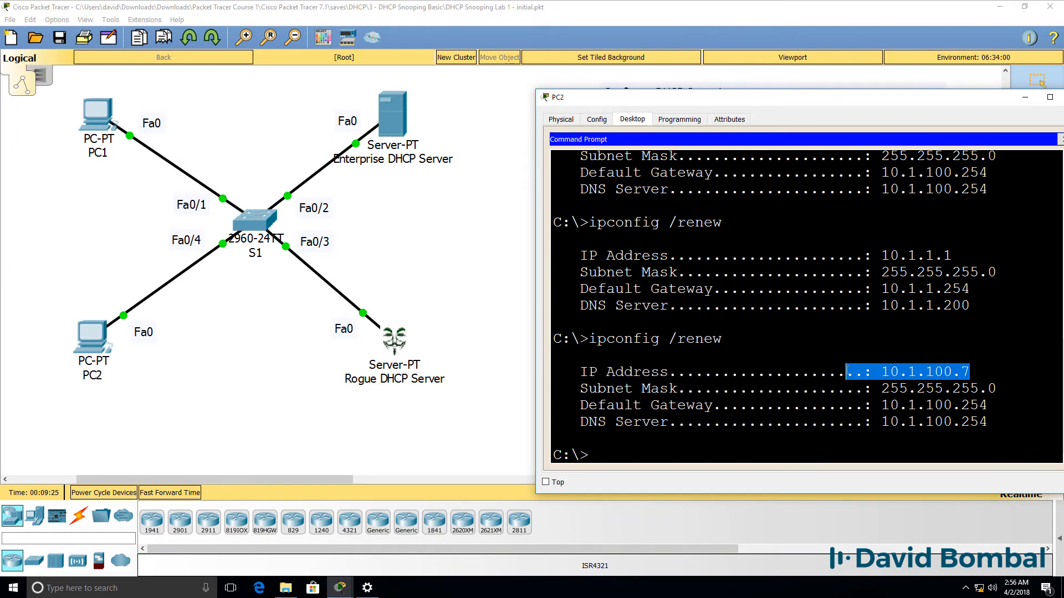
pyautogui.click(676, 25)
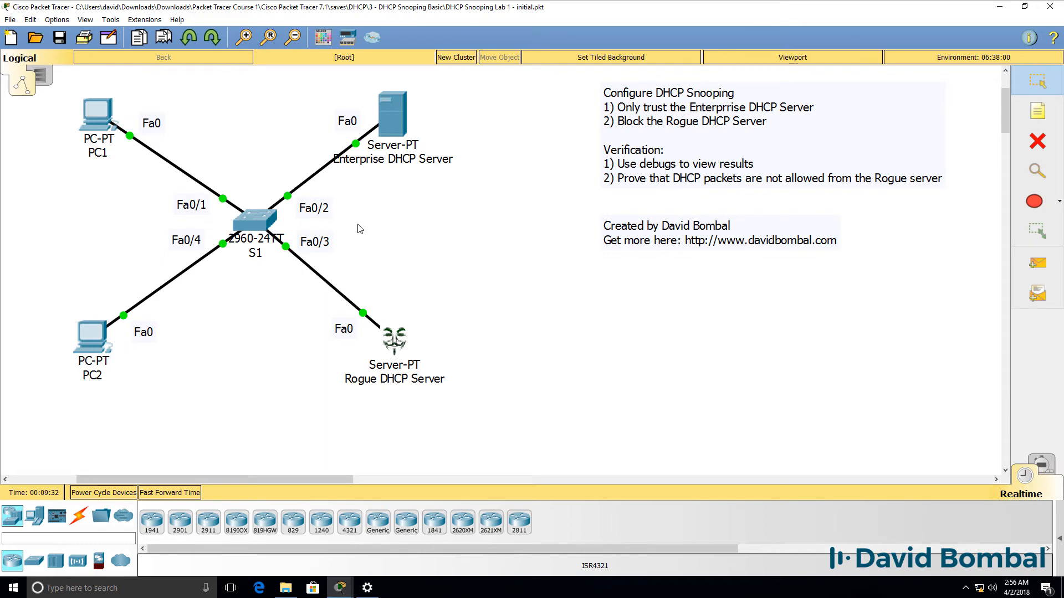